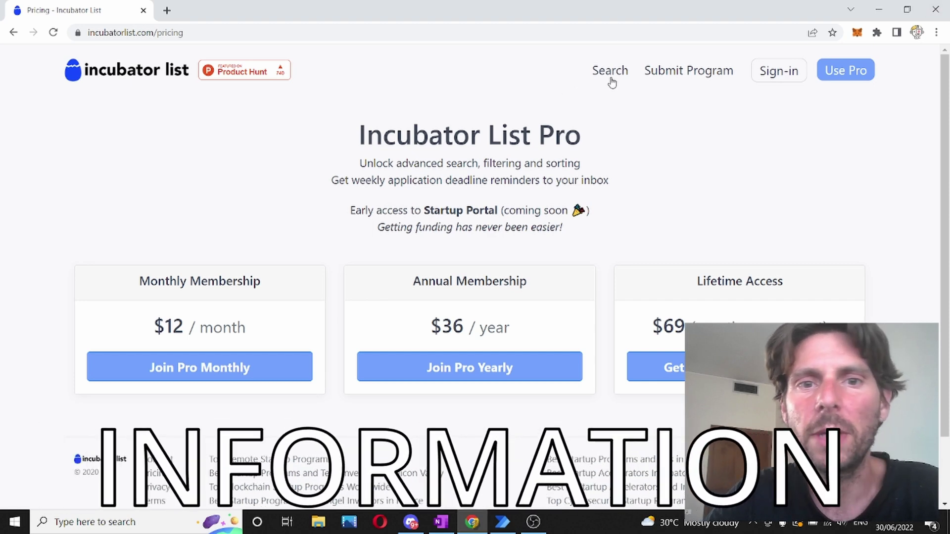
Search programs, review the Techstars Montreal AI Accelerator page, then go back to the results.
left_click(611, 79)
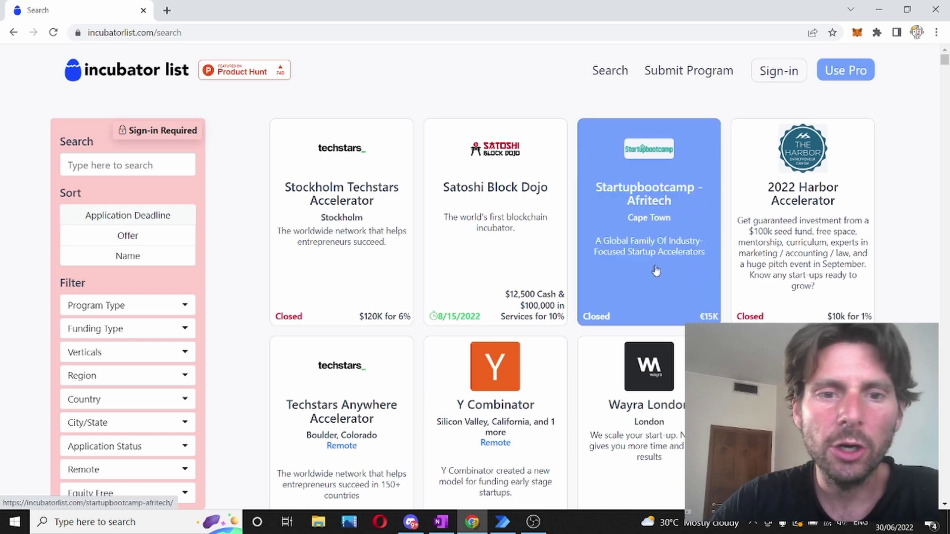
scroll(336, 156, "down", 20)
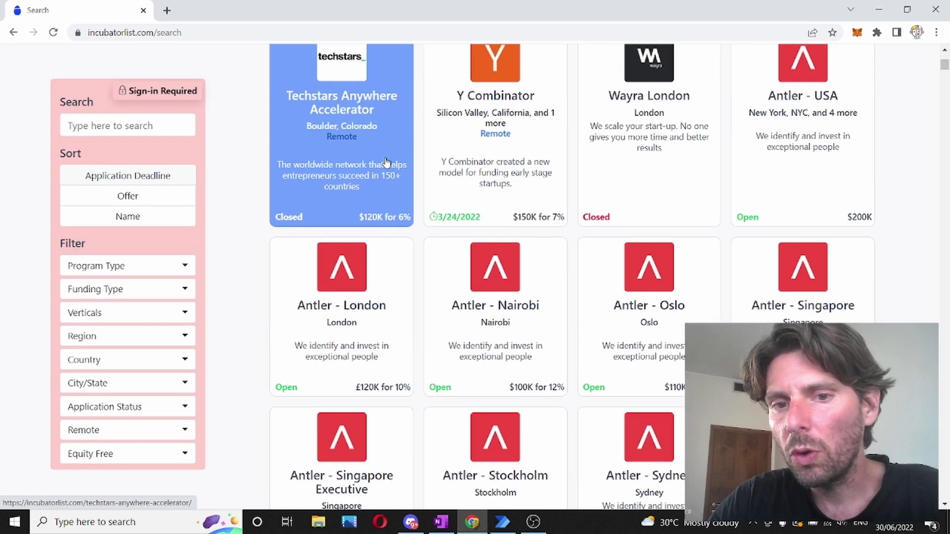
left_click(500, 106)
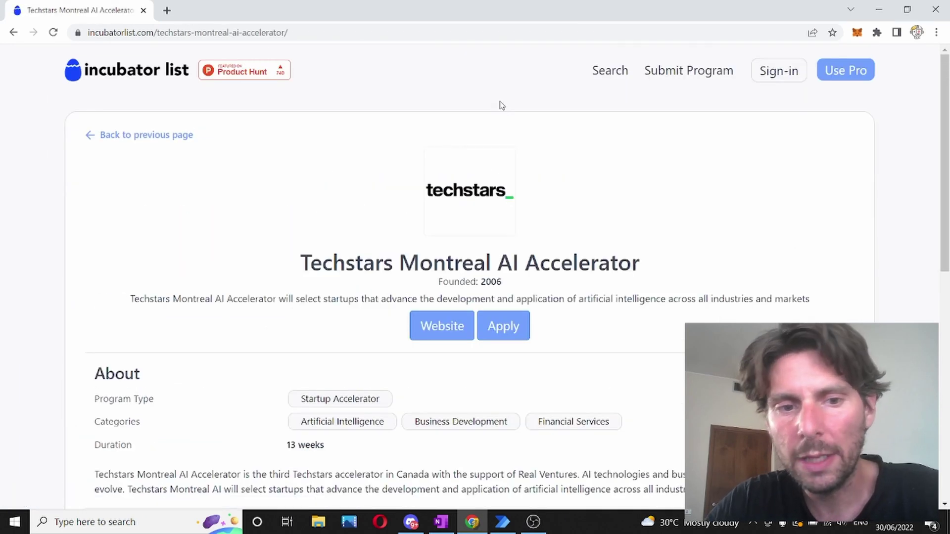
scroll(511, 233, "down", 6)
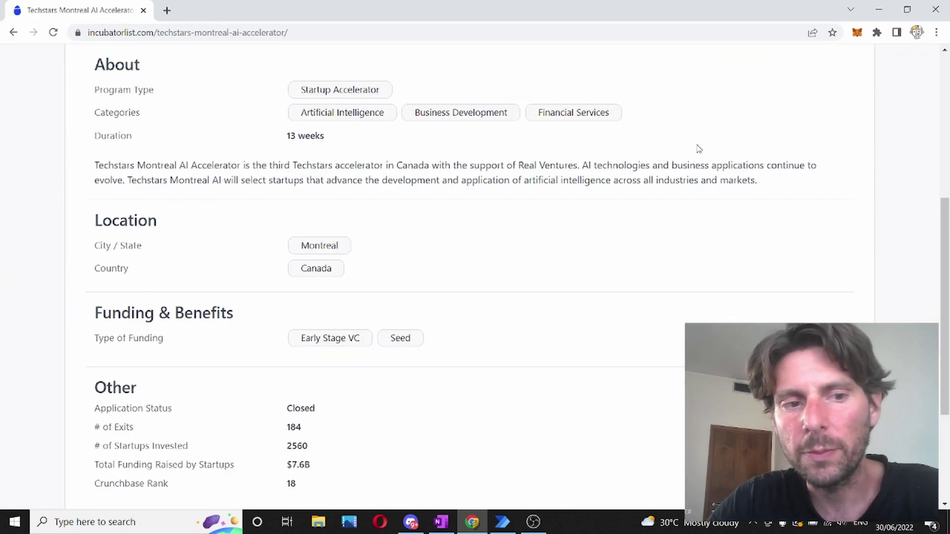
scroll(246, 256, "down", 4)
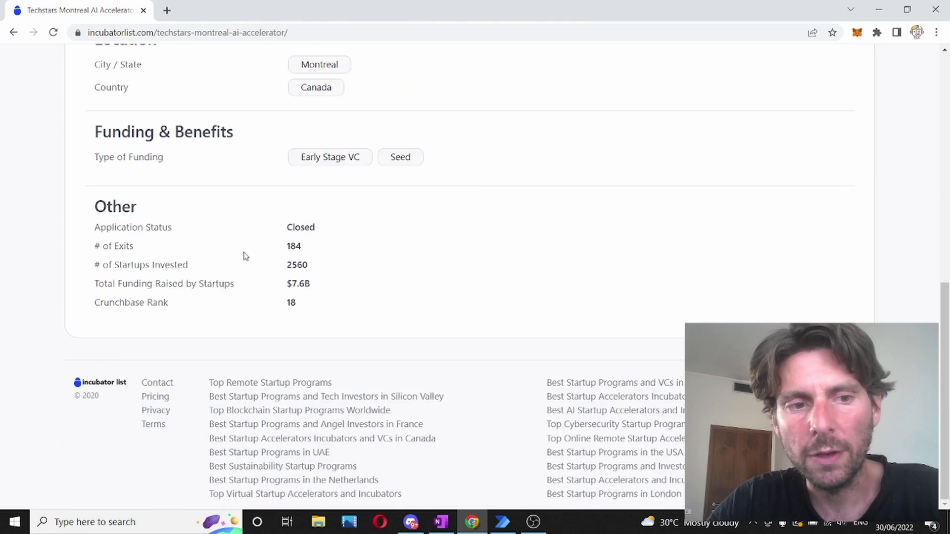
left_click(13, 33)
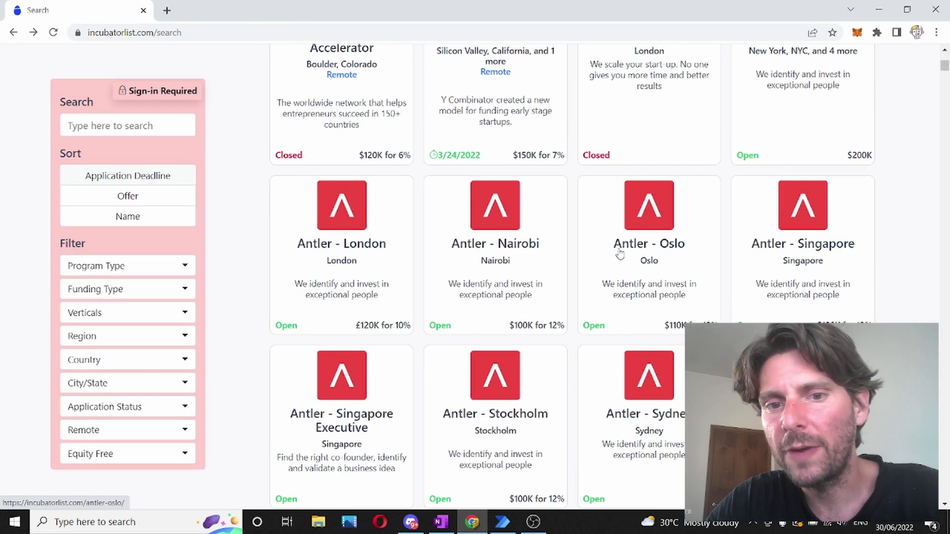
scroll(619, 254, "up", 7)
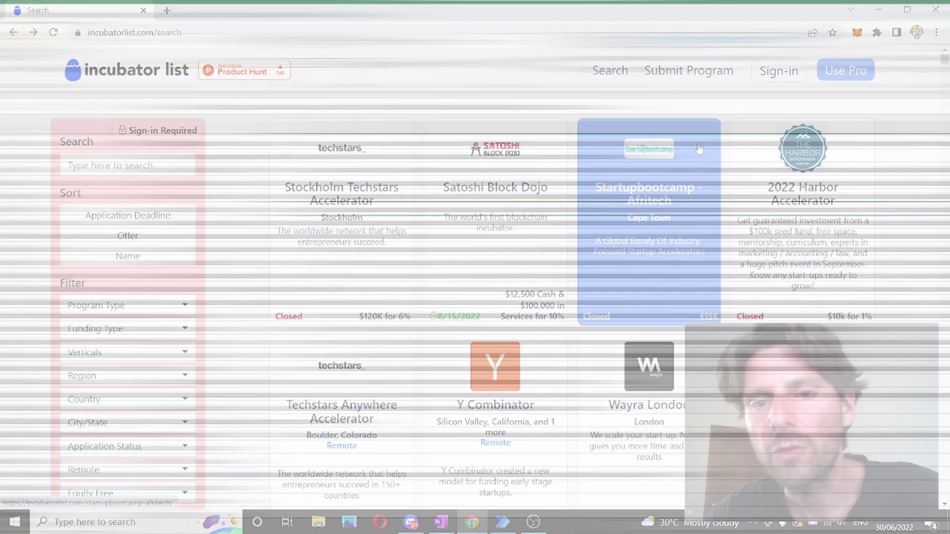
scroll(104, 161, "down", 20)
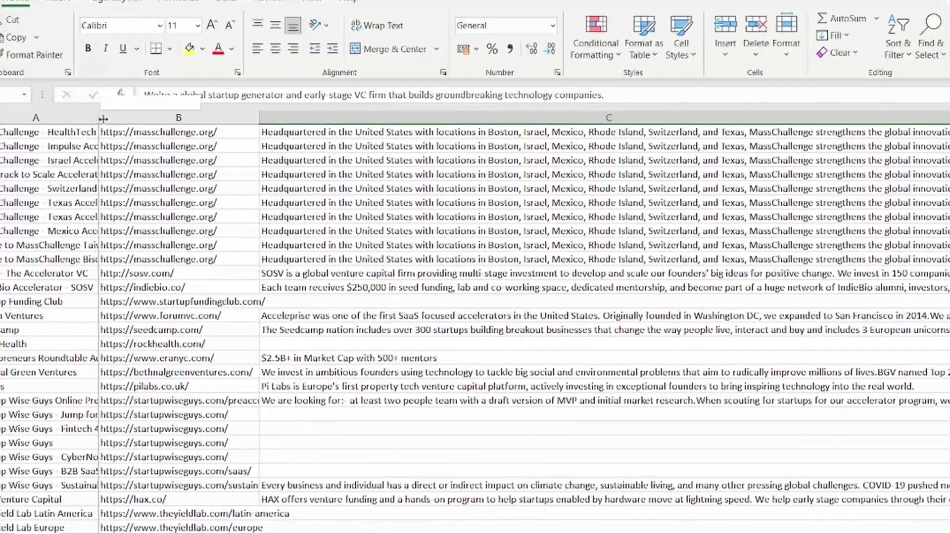
Autofit column A to the program names and scroll down through the scraped rows.
double_click(105, 120)
scroll(115, 237, "down", 2)
scroll(115, 238, "down", 20)
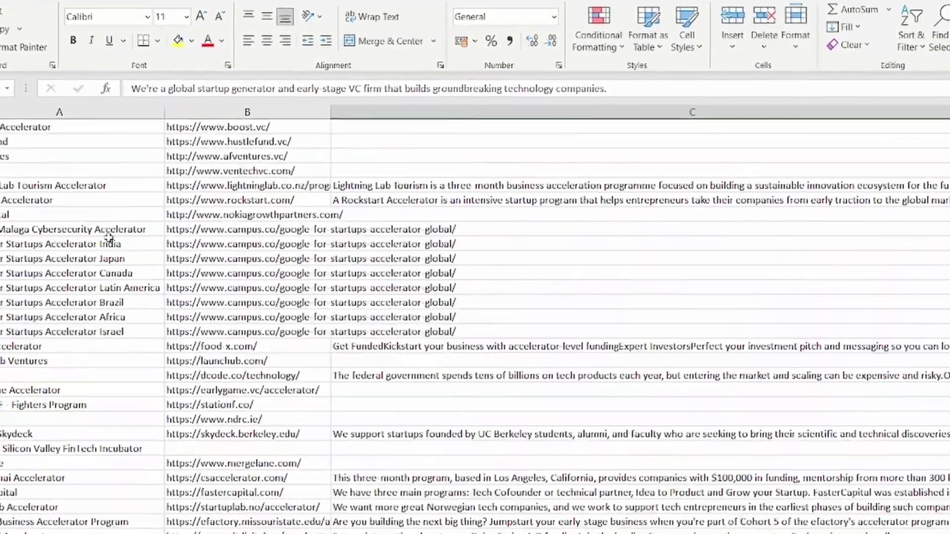
scroll(102, 245, "down", 20)
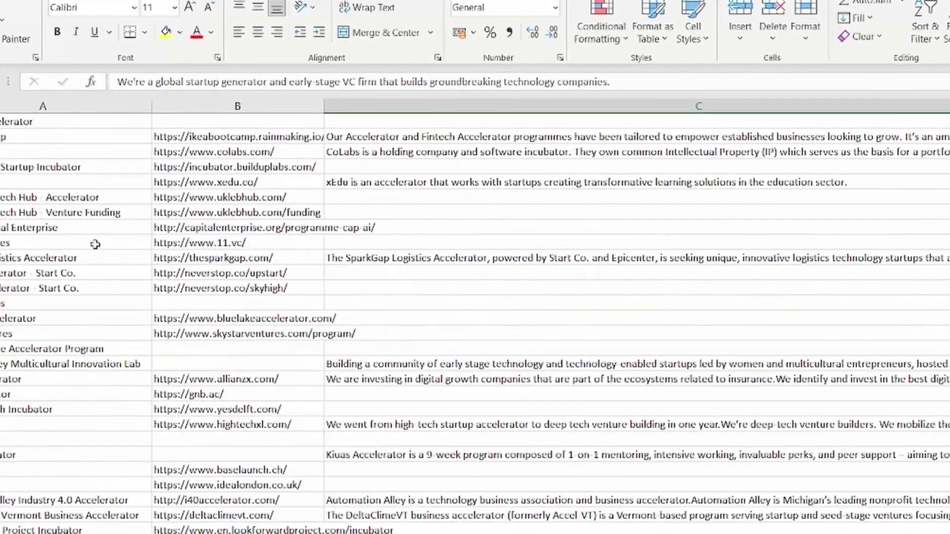
scroll(88, 247, "down", 20)
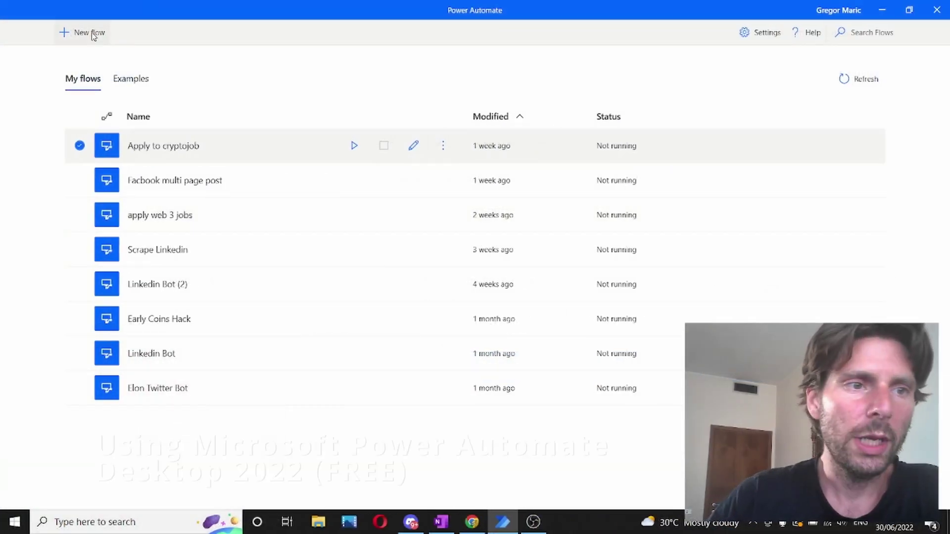
Create an empty flow named 'download' and bring the Chrome pricing page to the front.
left_click(89, 34)
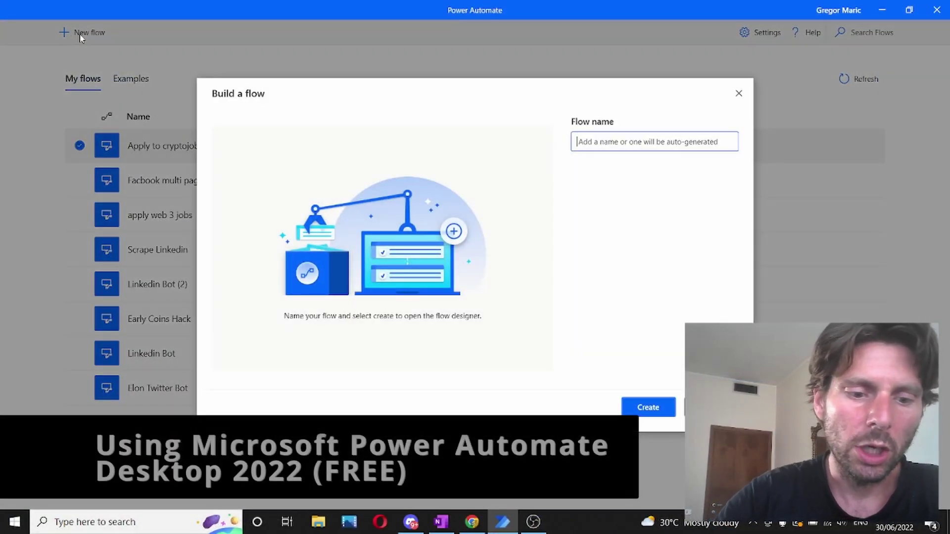
type("download")
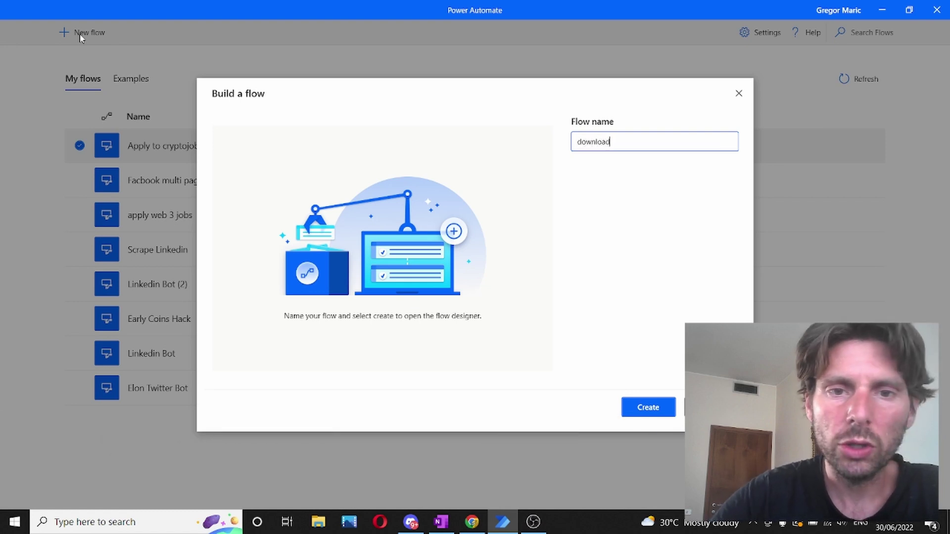
key("Return")
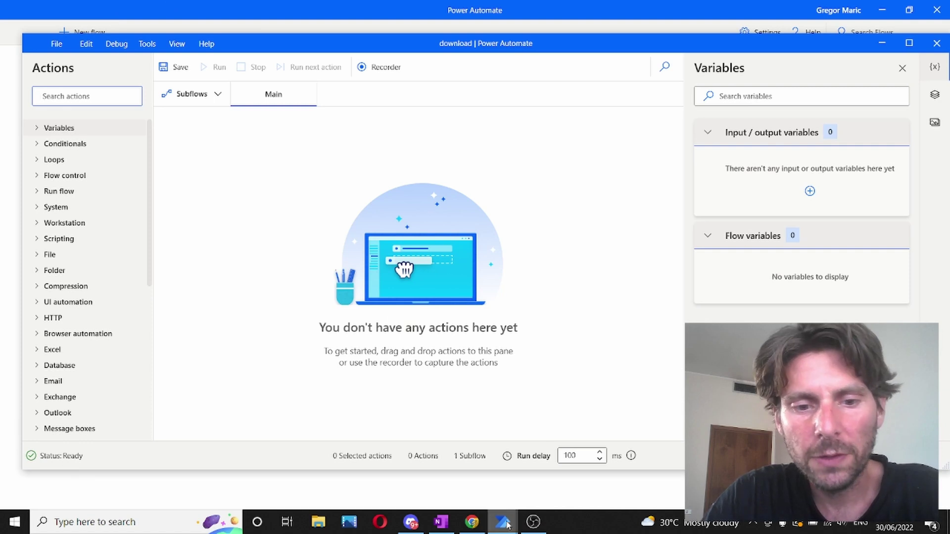
left_click(475, 519)
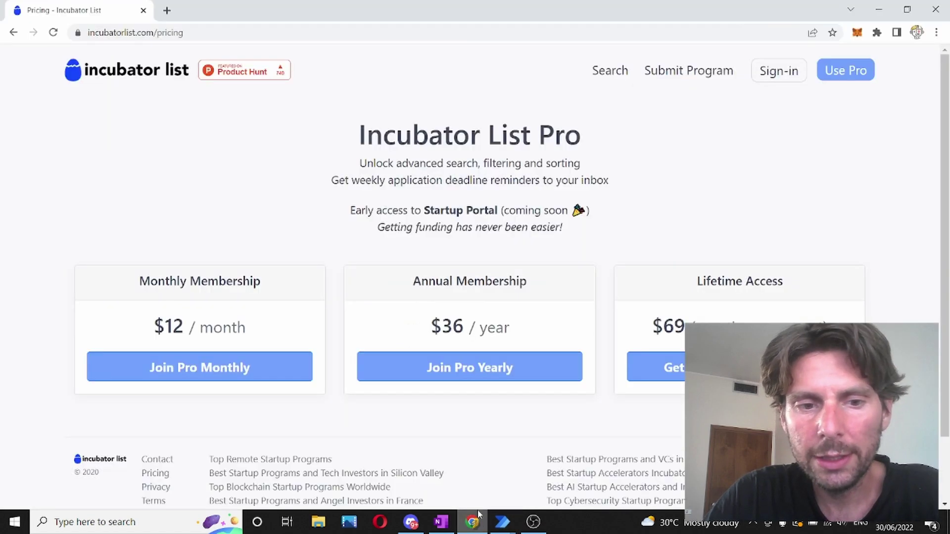
Open the Techstars Anywhere Accelerator page from search and select its web address.
left_click(612, 71)
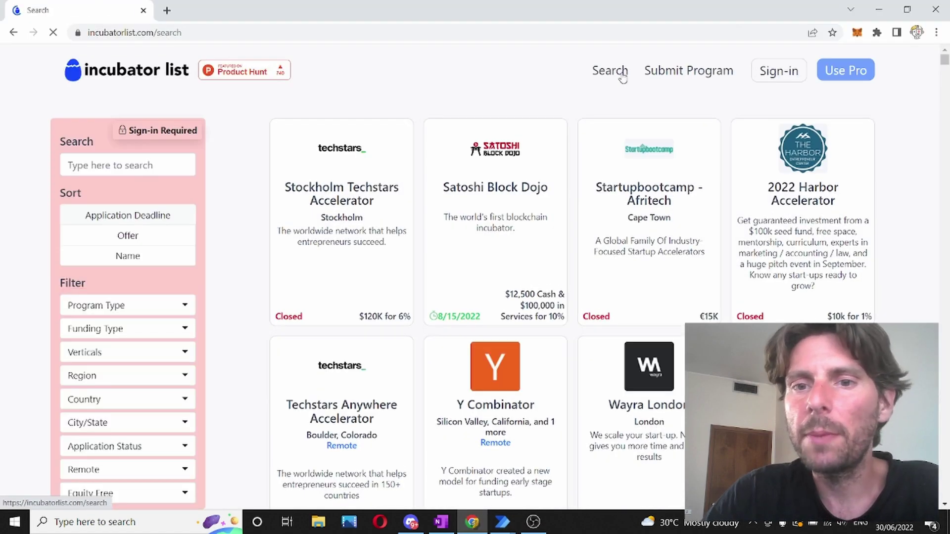
left_click_drag(944, 59, 944, 57)
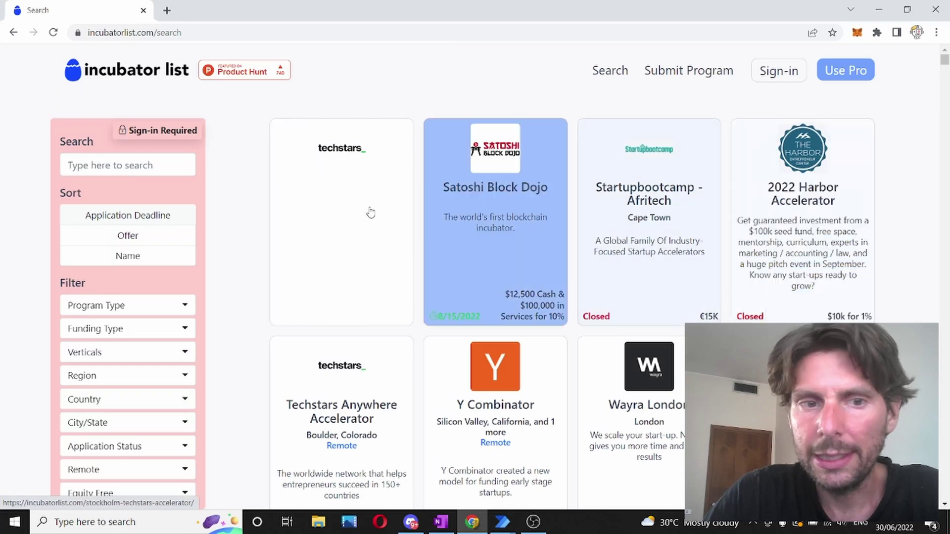
scroll(346, 217, "down", 15)
scroll(557, 214, "down", 8)
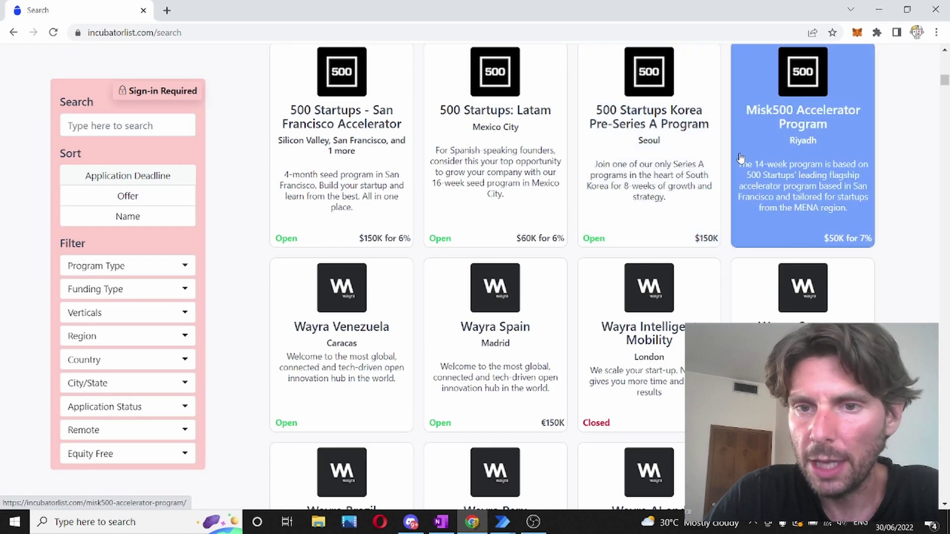
scroll(618, 207, "up", 20)
left_click(348, 170)
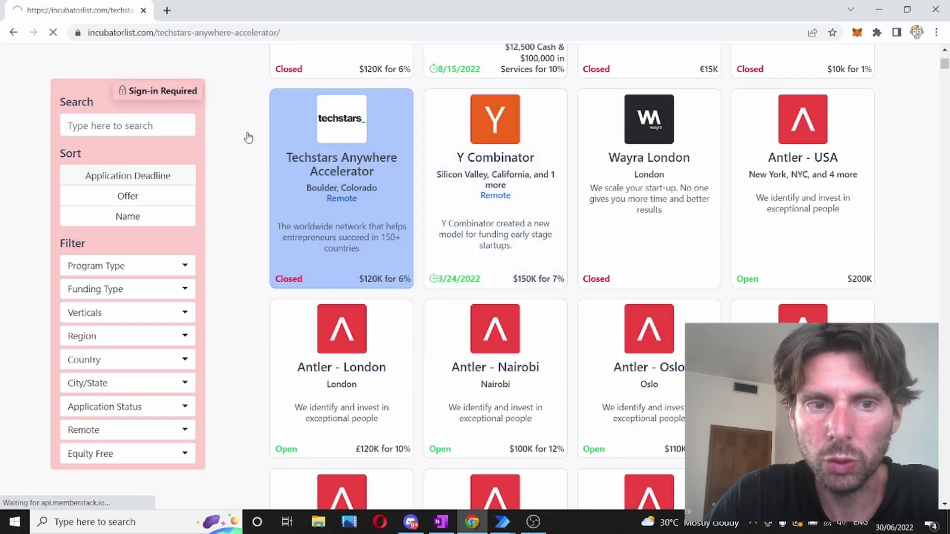
left_click_drag(310, 29, 105, 33)
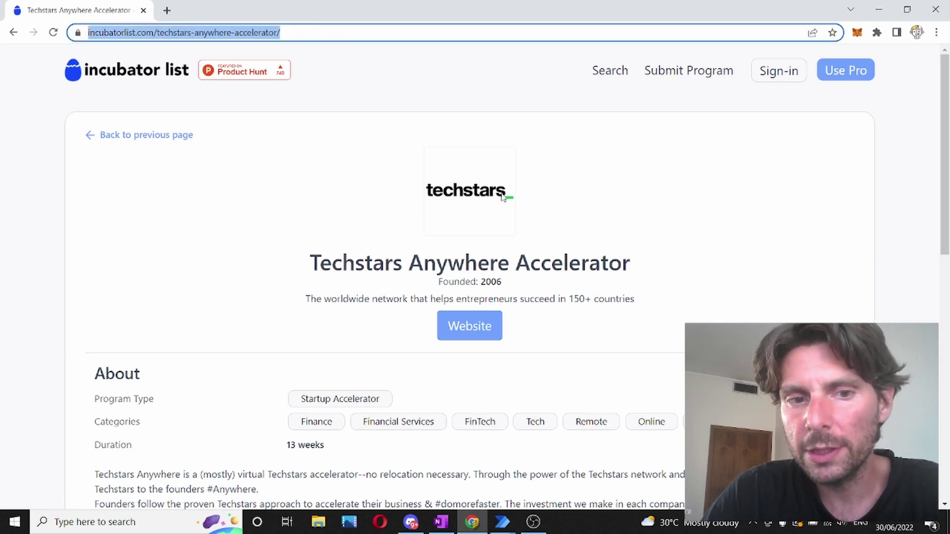
Return to the search results and minimize Chrome to show the flow designer.
scroll(529, 202, "down", 1)
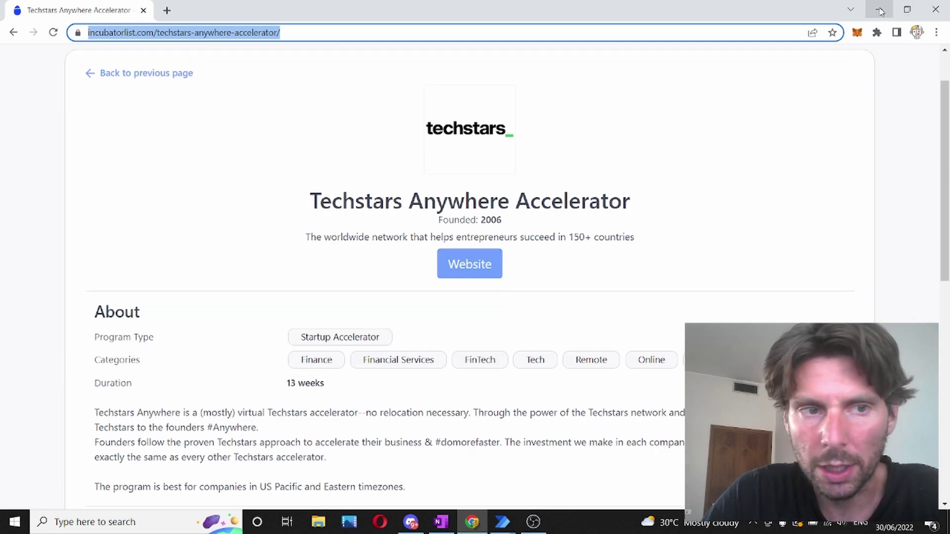
left_click(13, 32)
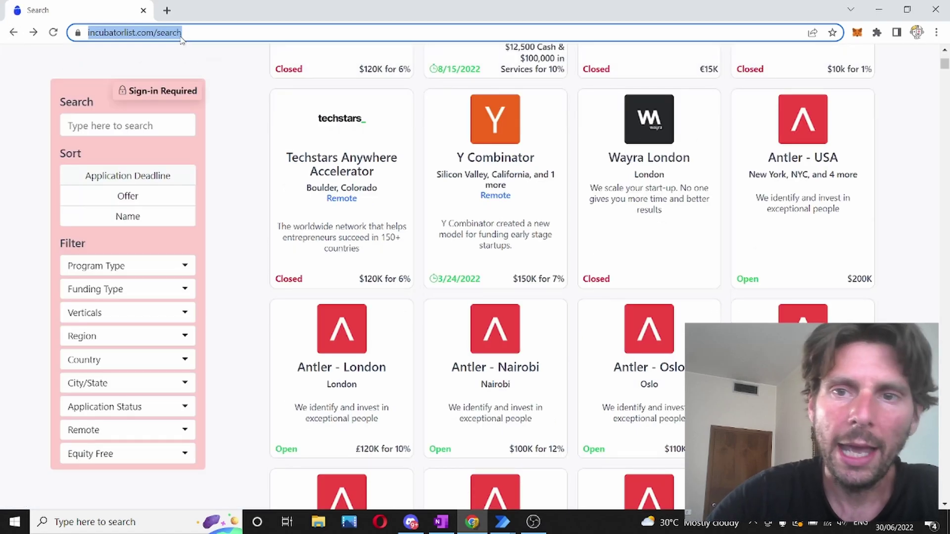
left_click(879, 10)
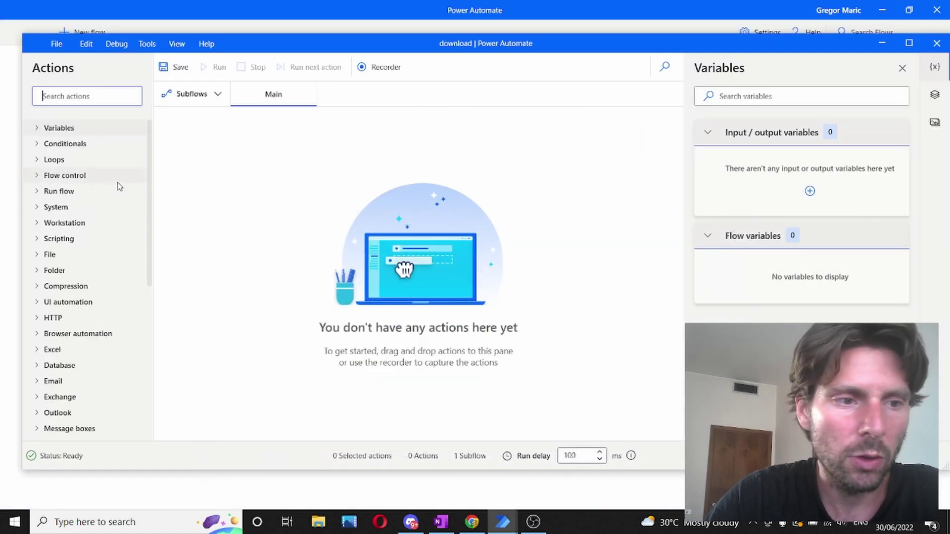
left_click(32, 333)
left_click_drag(99, 320, 338, 176)
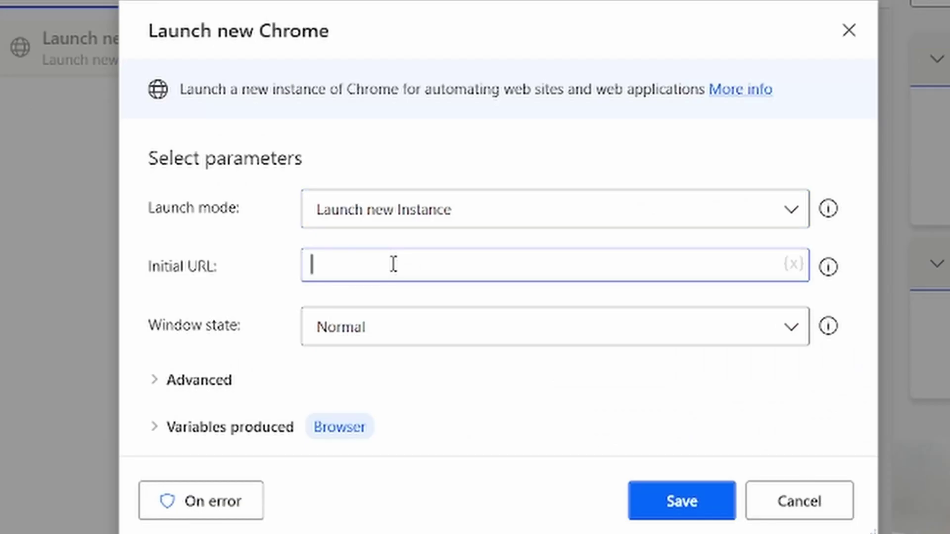
type("https://incubatorlist.com/search")
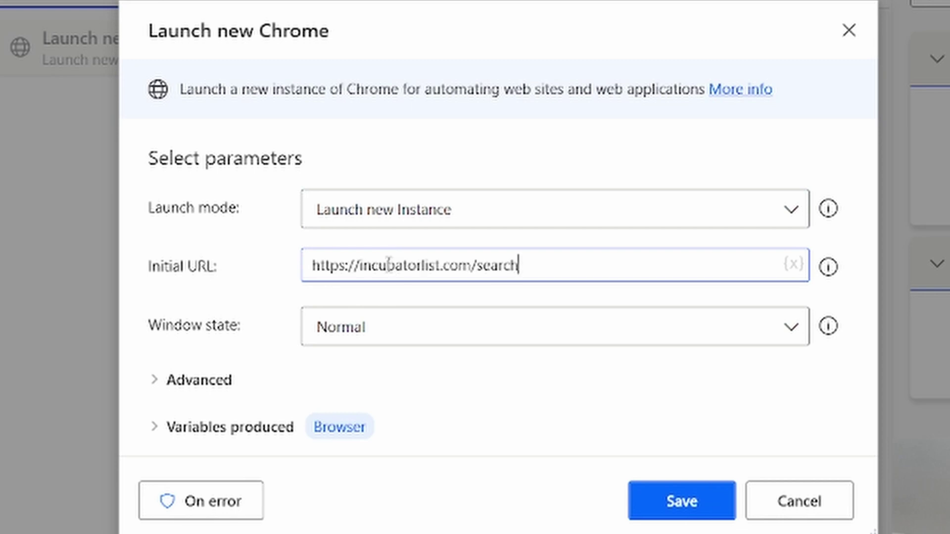
left_click(434, 327)
left_click(429, 403)
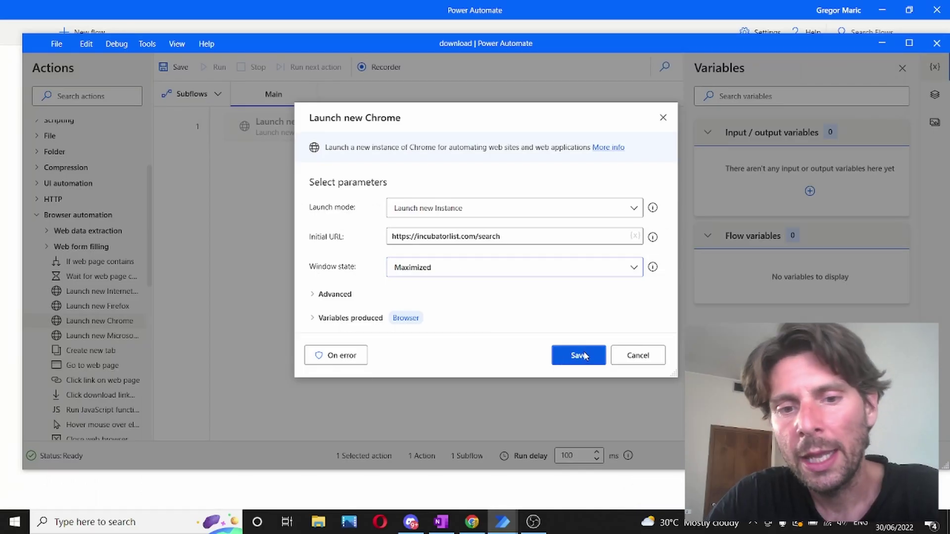
left_click(579, 355)
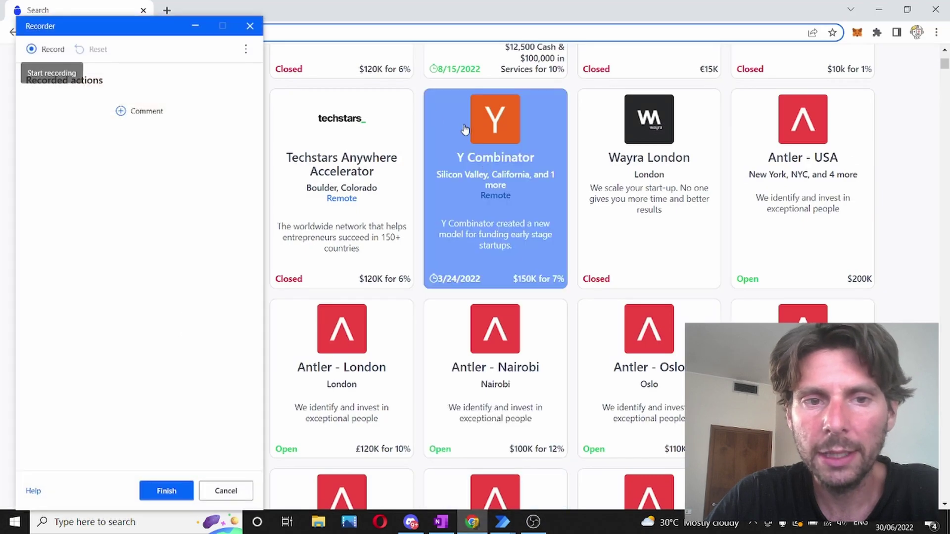
Start the recorder and extract the Href link of the Stockholm Techstars card.
scroll(786, 131, "up", 6)
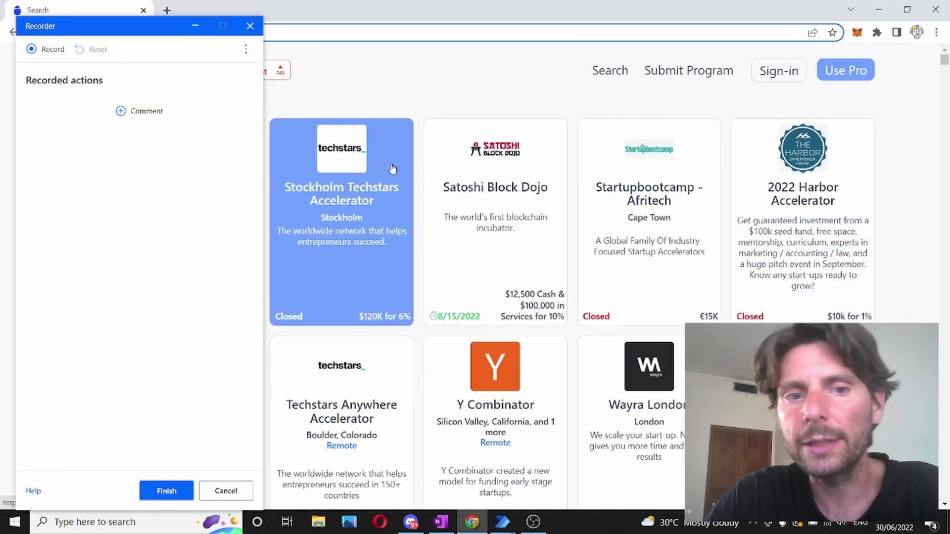
left_click(46, 49)
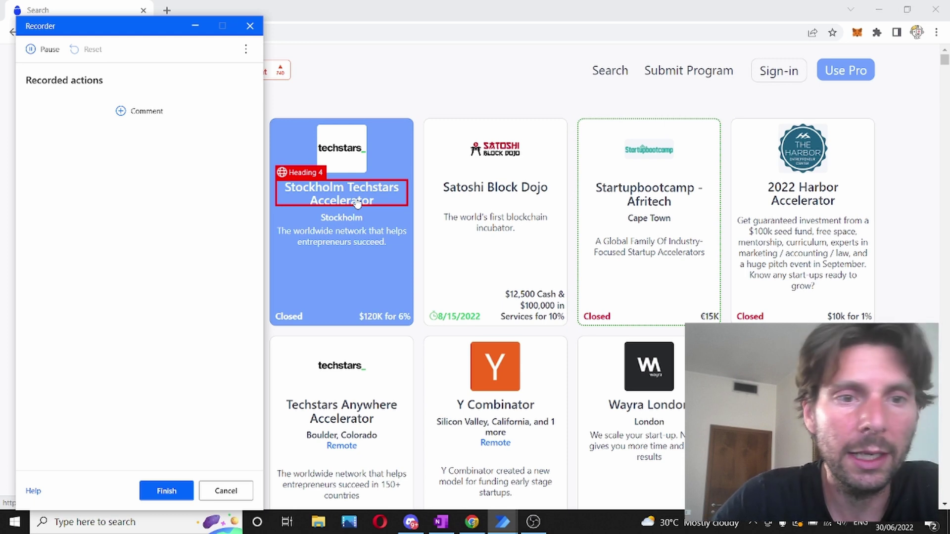
right_click(395, 146)
mouse_move(473, 133)
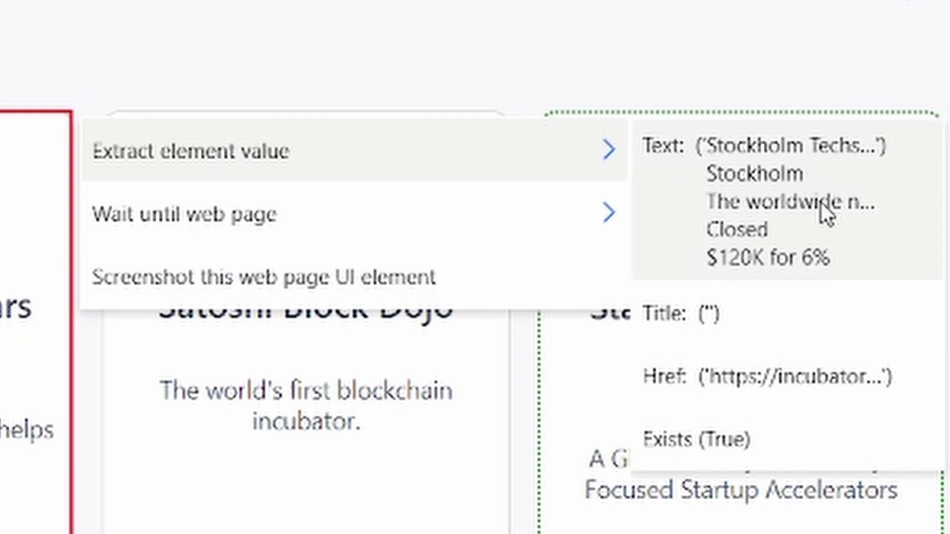
left_click(801, 390)
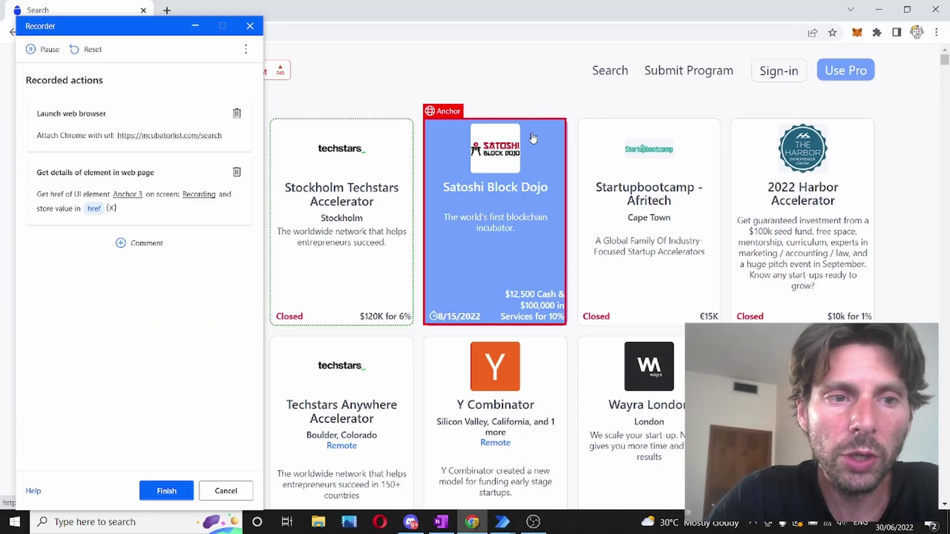
Extract the links of all program cards into the OutputData list and finish recording.
right_click(533, 138)
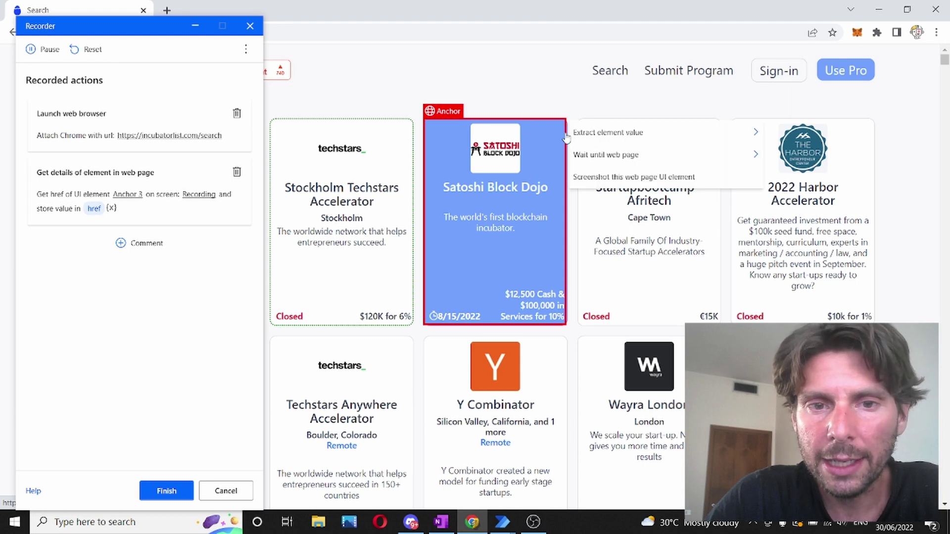
mouse_move(754, 132)
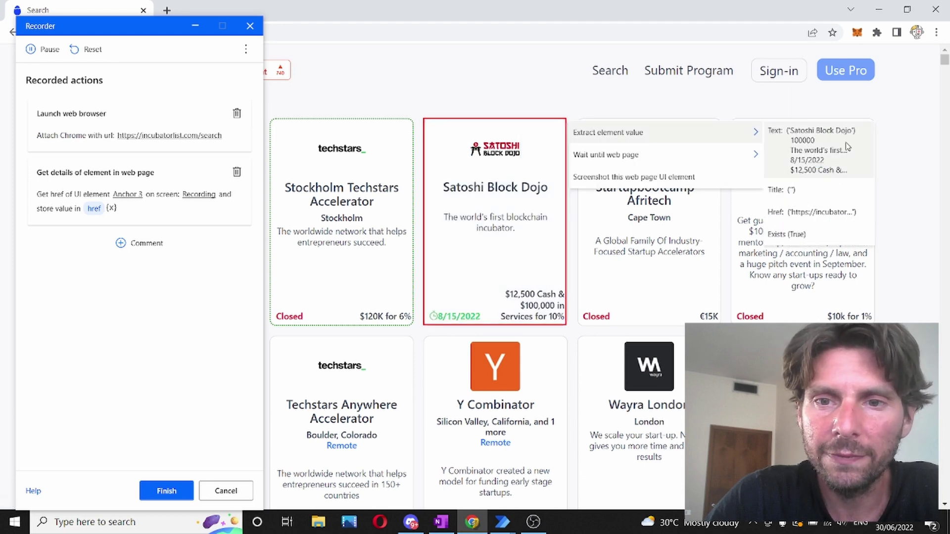
left_click(834, 212)
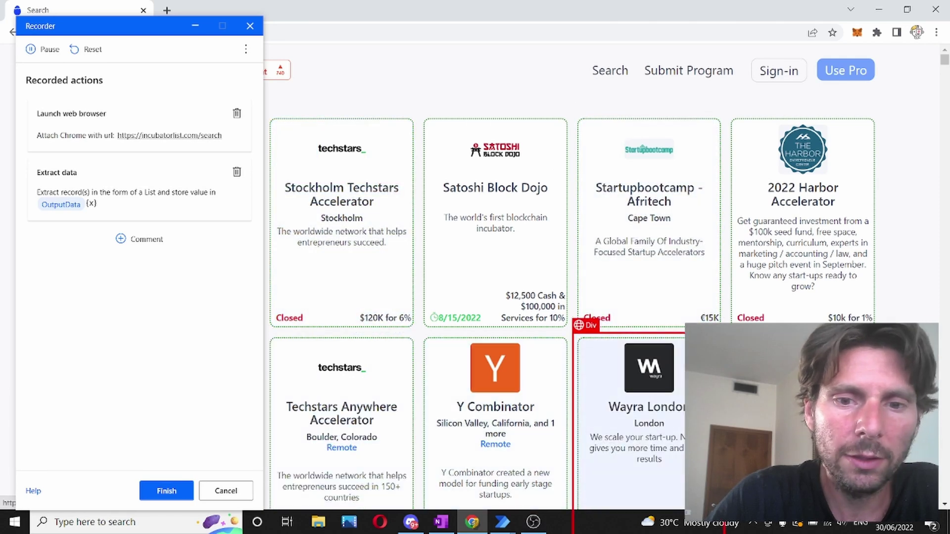
scroll(624, 223, "down", 5)
scroll(638, 346, "down", 6)
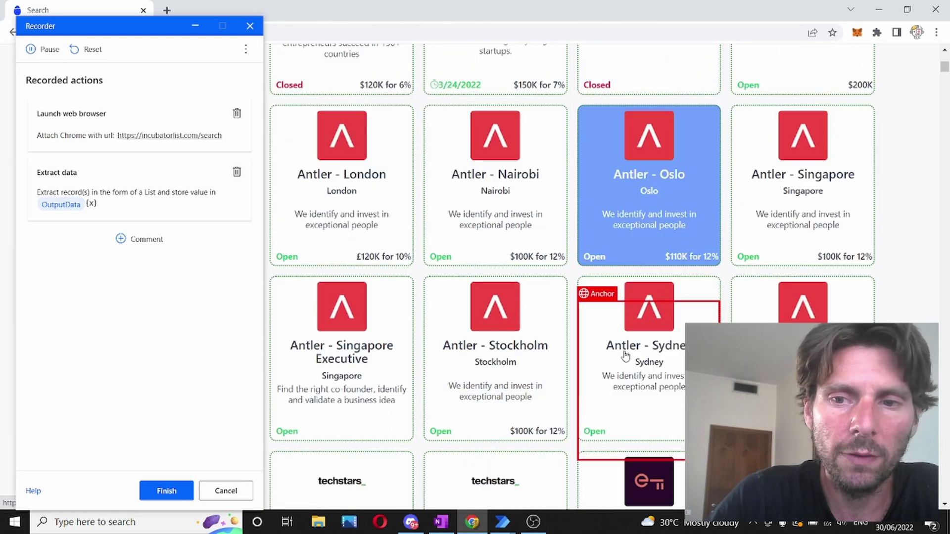
left_click(166, 491)
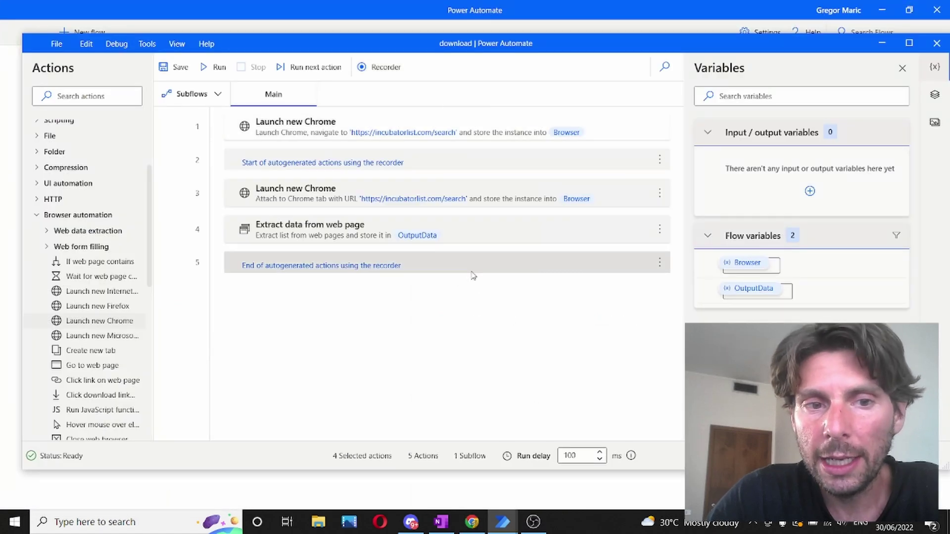
Delete the recording start/end markers and attach-Chrome step, then run the flow.
left_click(485, 160)
key("Delete")
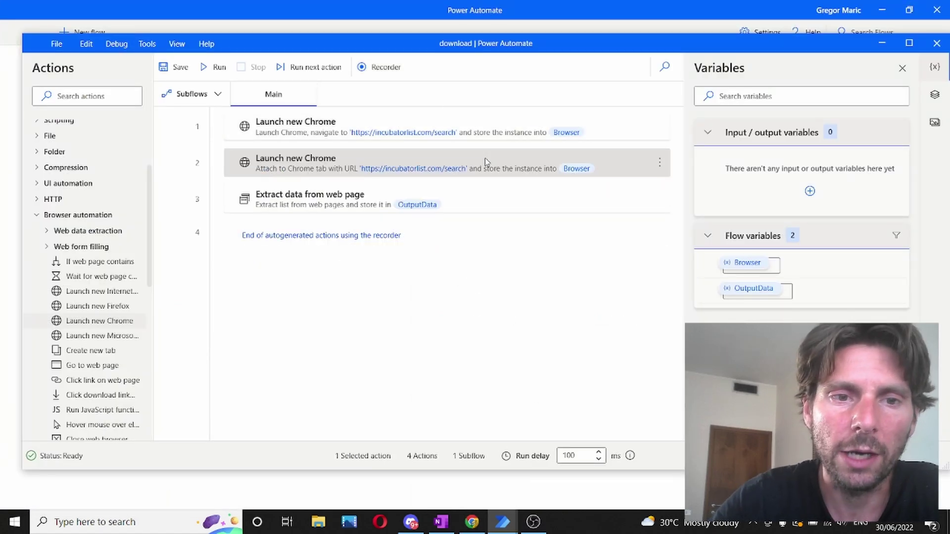
key("Delete")
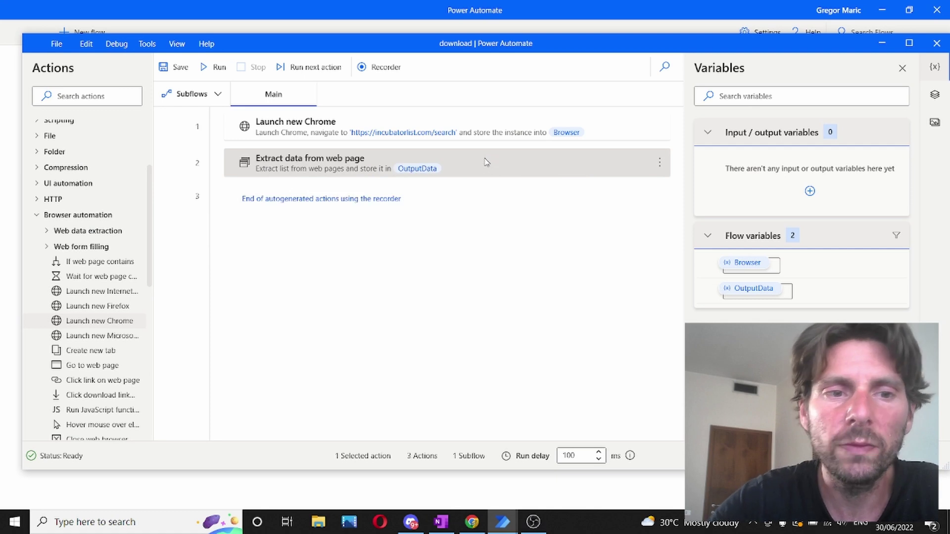
left_click(386, 198)
key("Delete")
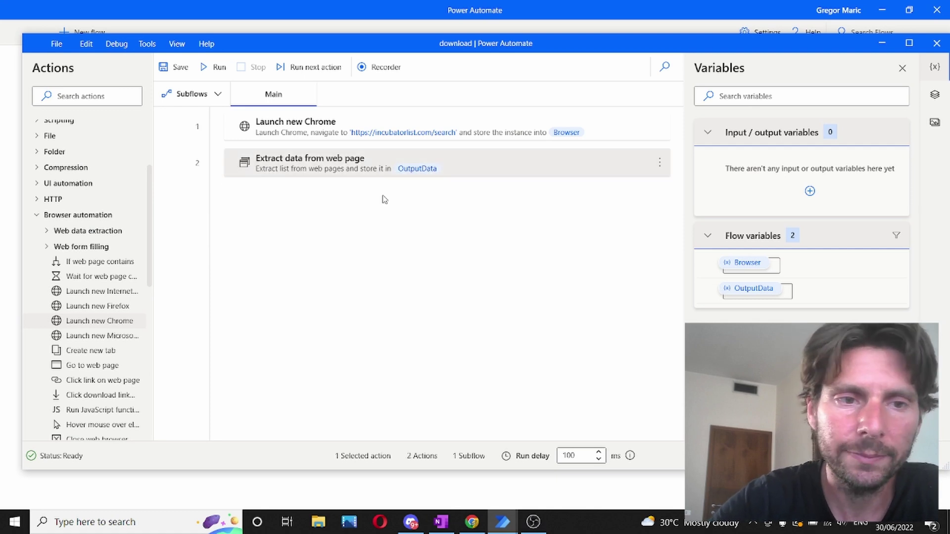
left_click(214, 67)
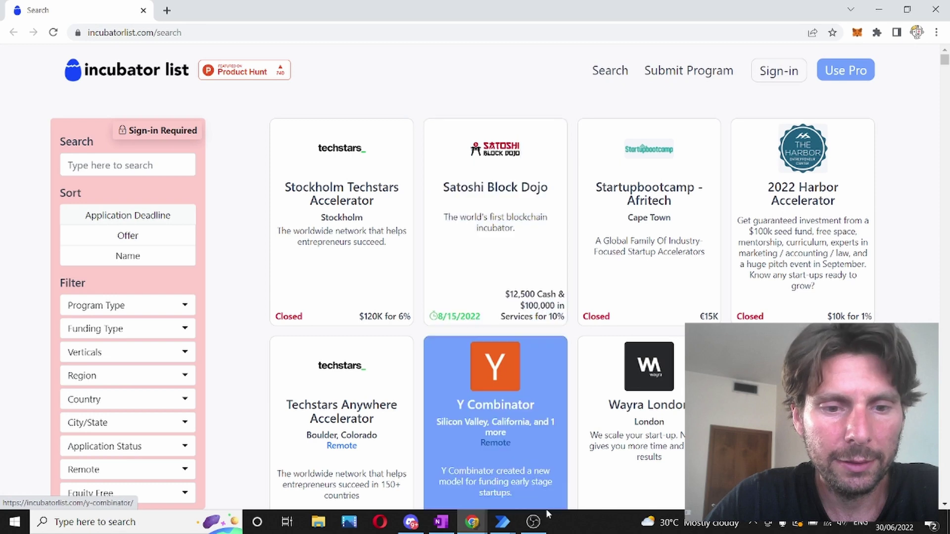
left_click(502, 522)
Open OutputData from the Variables pane and scroll through its 534 program URLs.
left_click(582, 489)
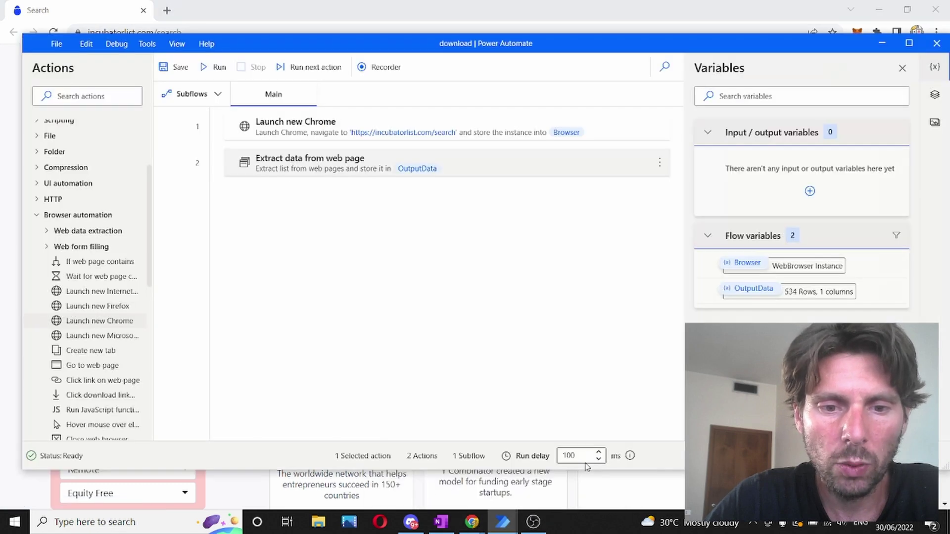
double_click(799, 293)
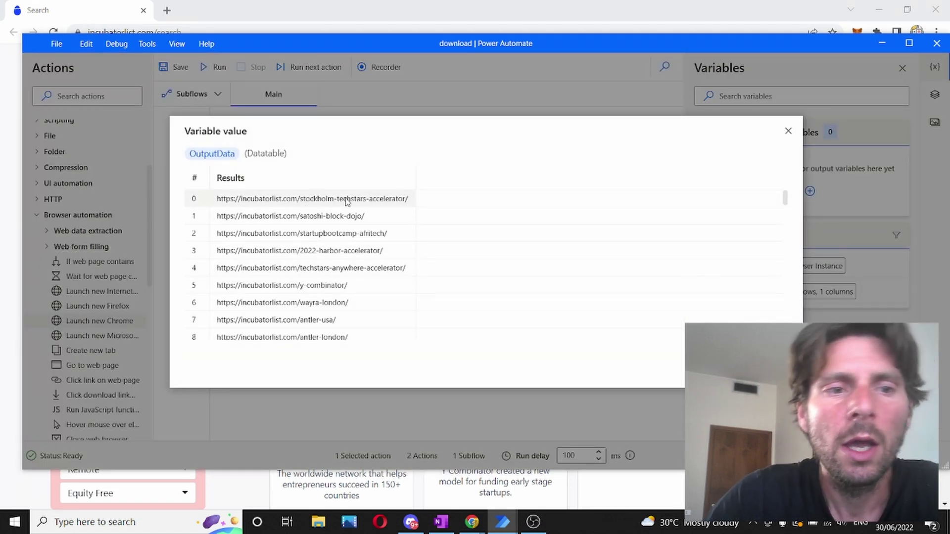
scroll(346, 201, "down", 13)
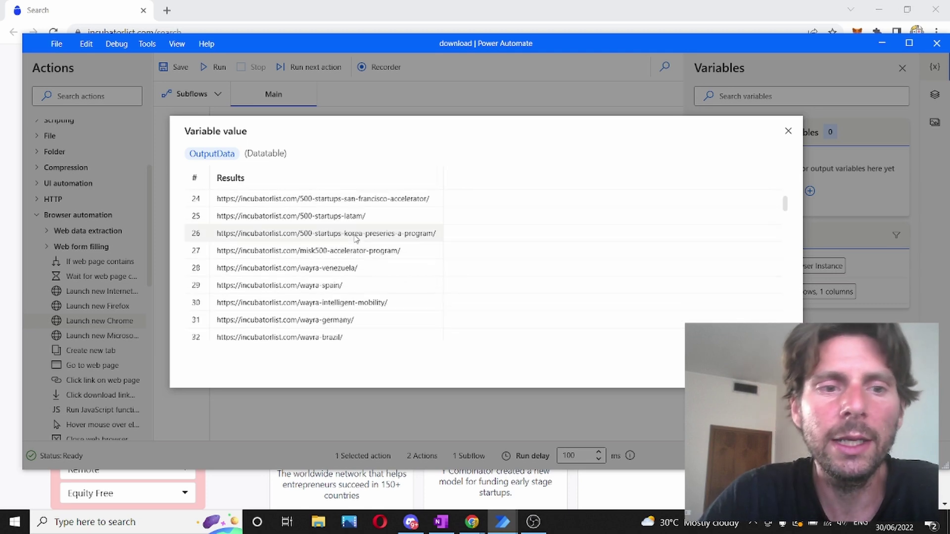
scroll(361, 240, "down", 6)
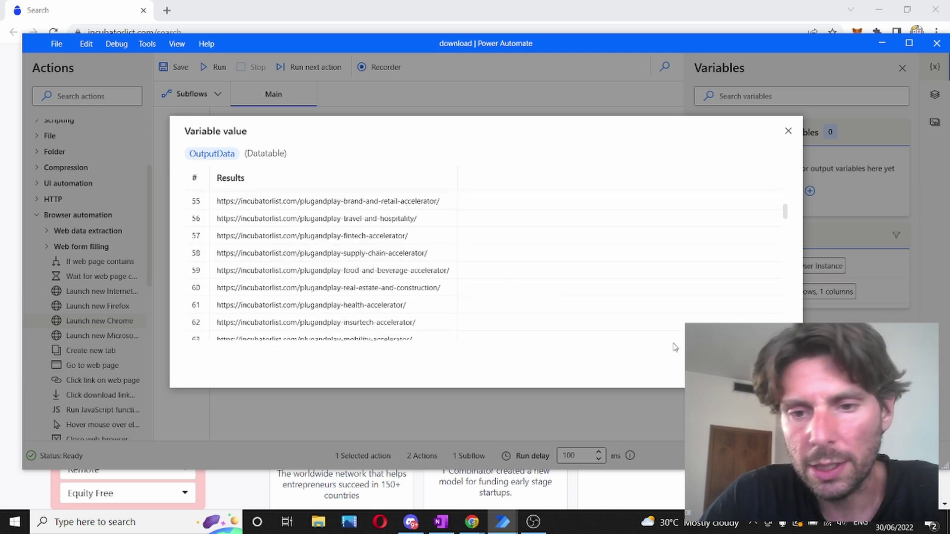
key("Escape")
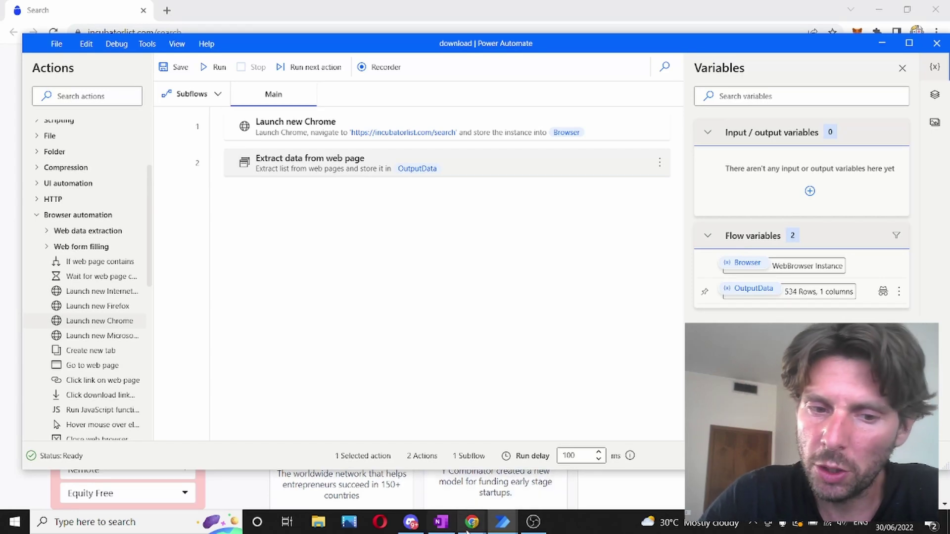
Inspect the Stockholm Techstars Accelerator detail page in Chrome, then minimize the browser.
mouse_move(471, 521)
left_click(535, 475)
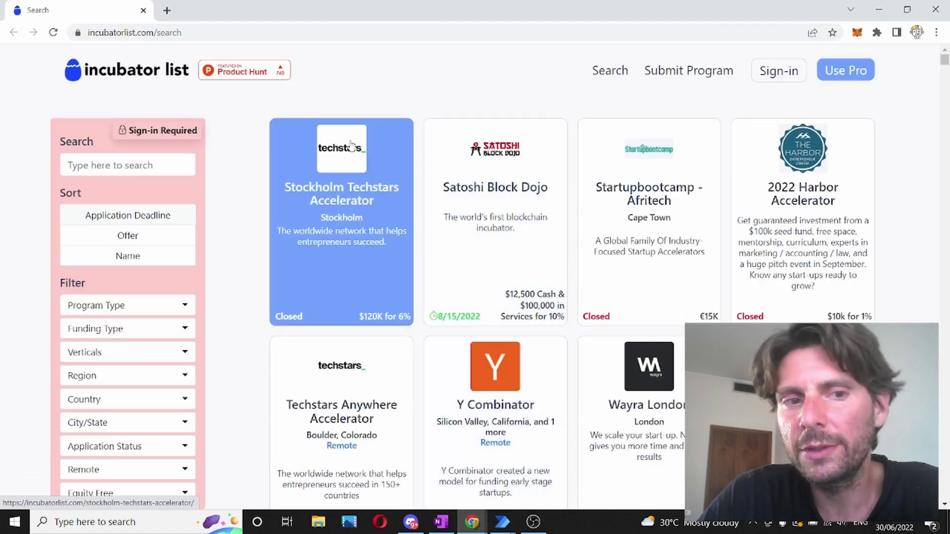
left_click(398, 155)
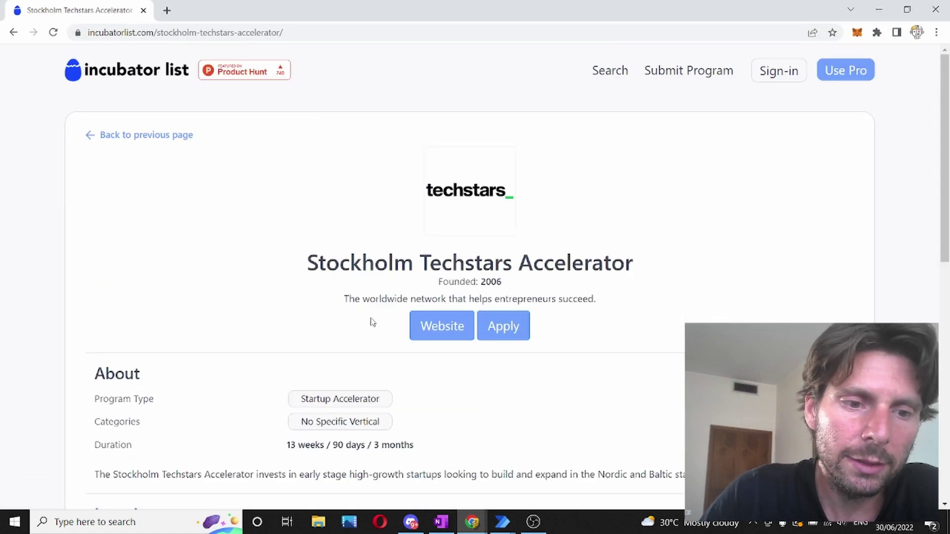
scroll(361, 364, "down", 1)
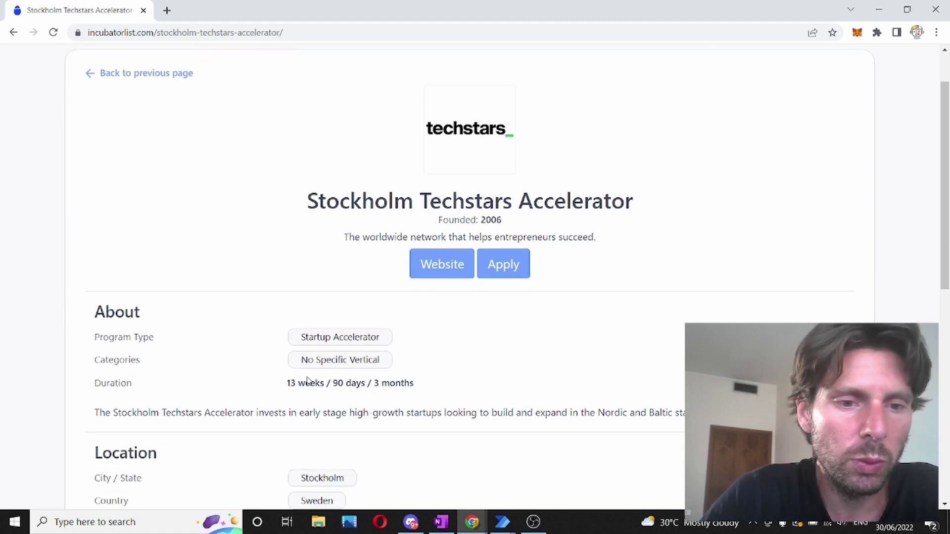
left_click(879, 9)
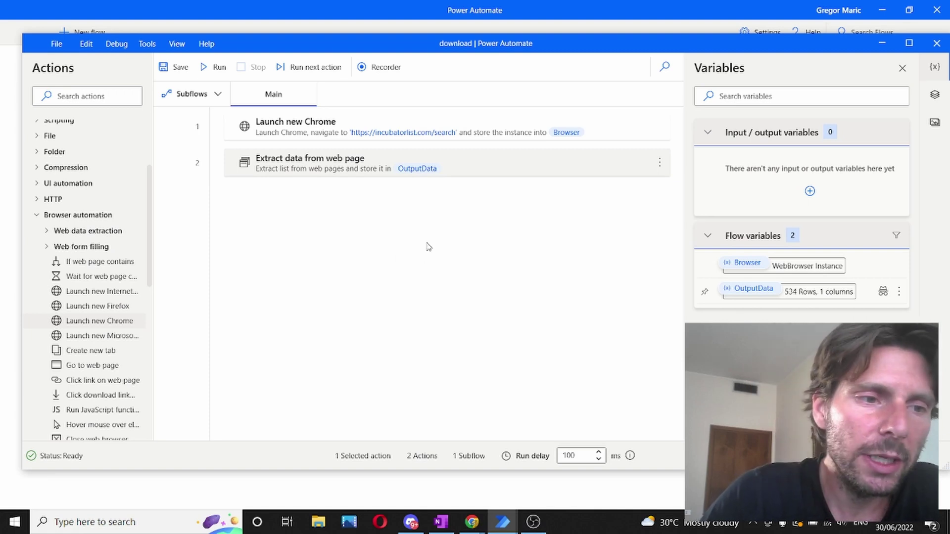
Insert a For each loop after step 2 iterating OutputData into CurrentItem.
scroll(88, 188, "up", 3)
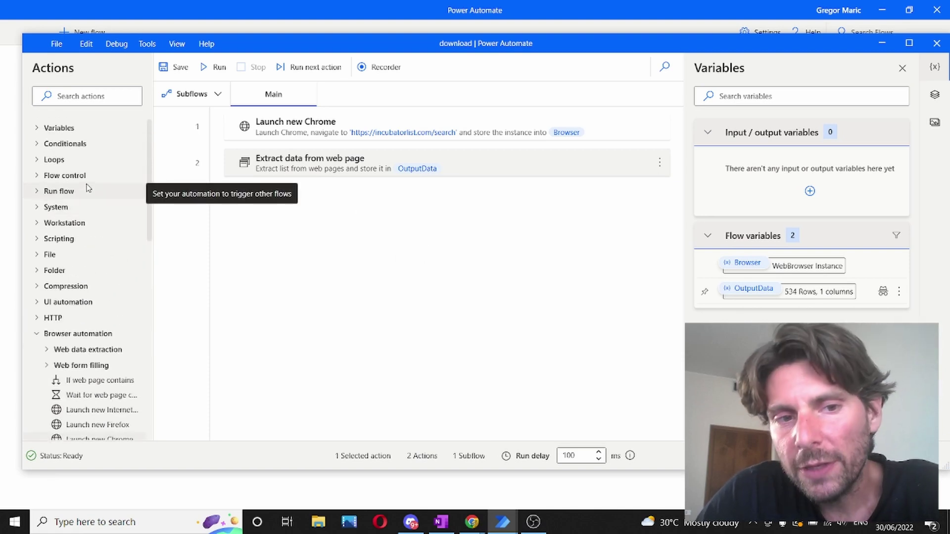
left_click(37, 160)
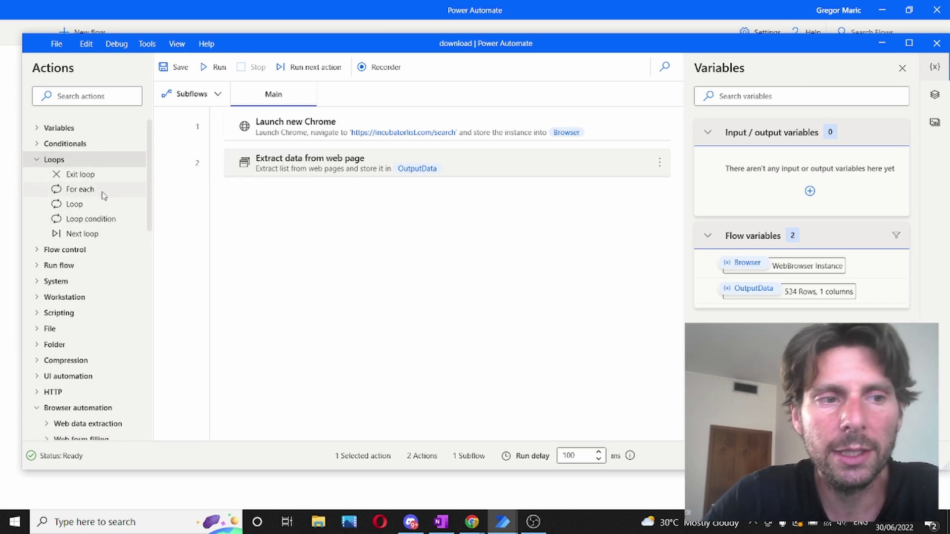
left_click_drag(98, 192, 314, 198)
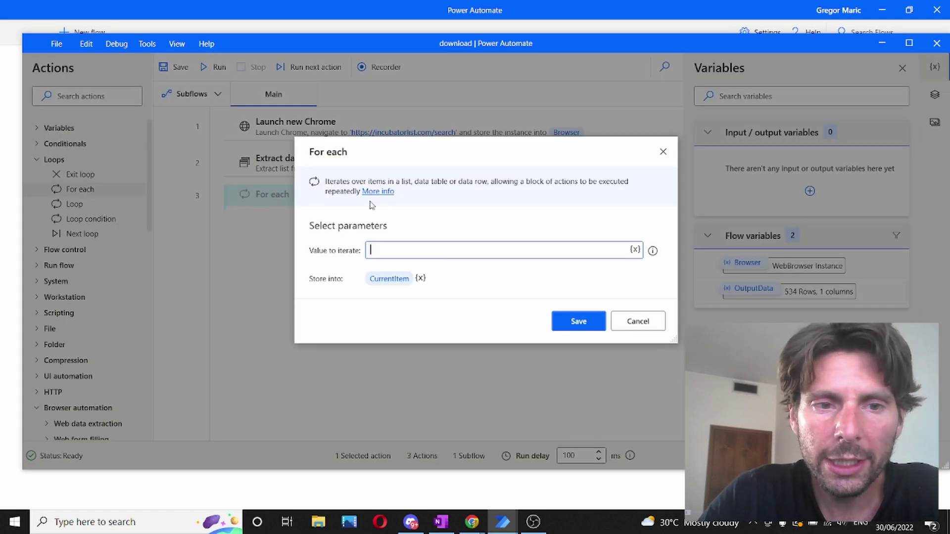
left_click(635, 250)
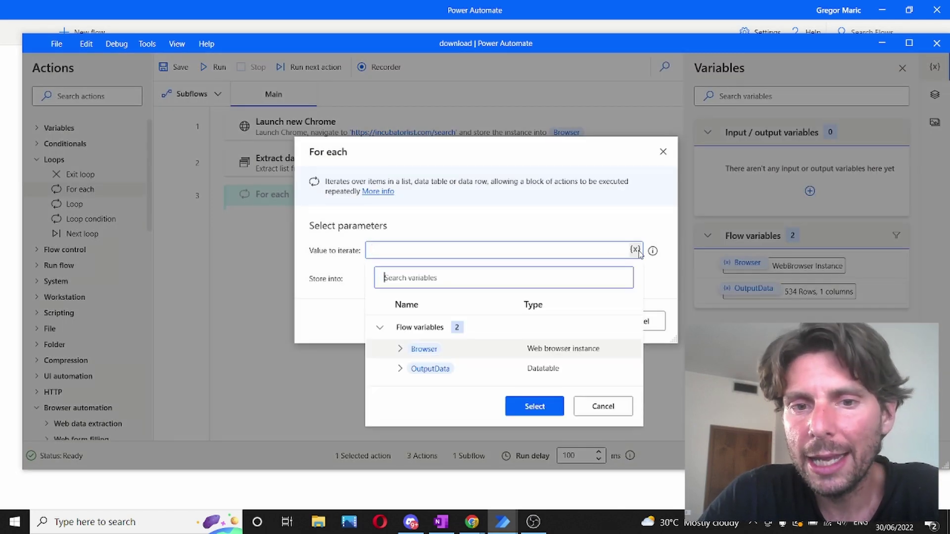
left_click(441, 376)
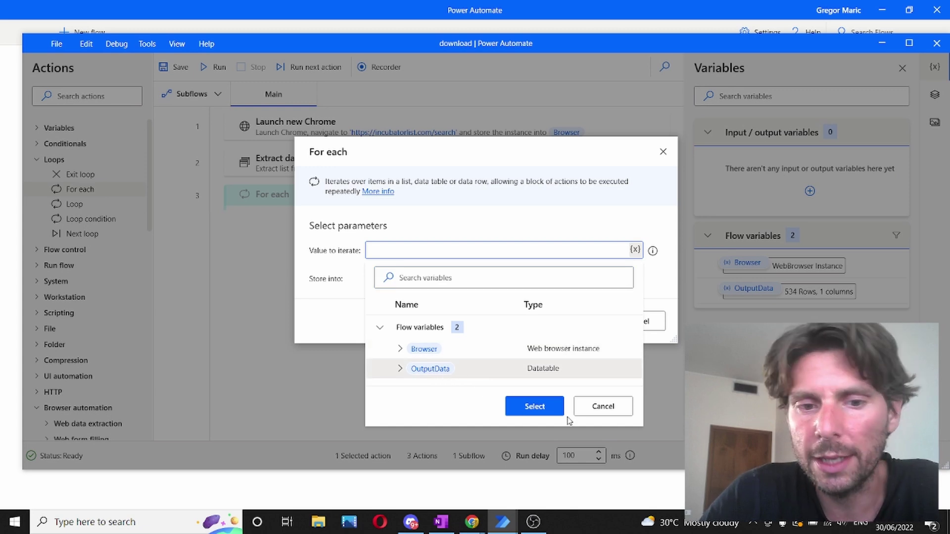
left_click(554, 407)
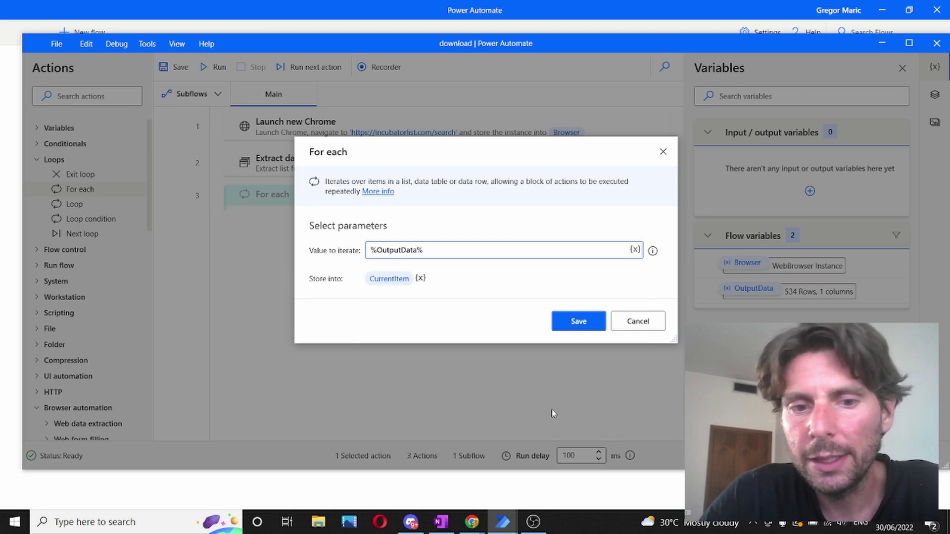
left_click(584, 320)
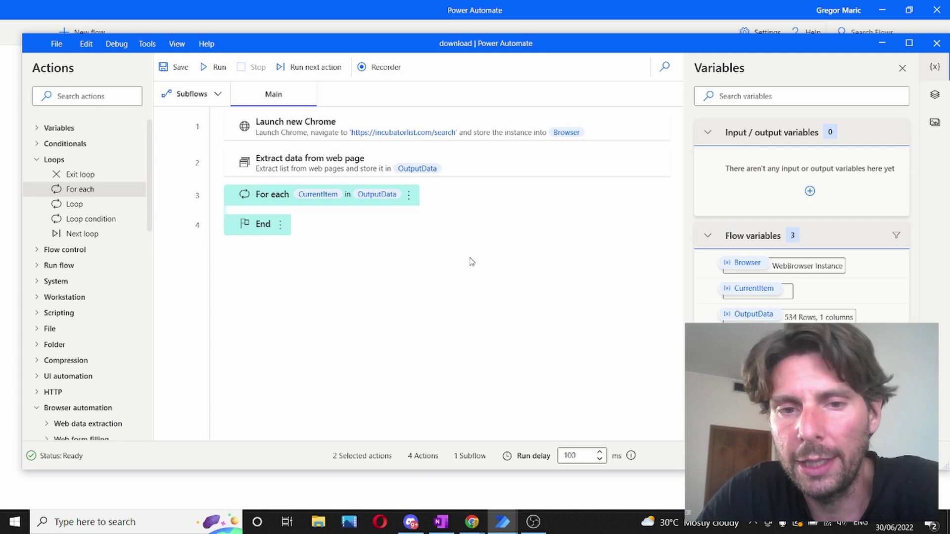
Start recording and extract the Antler - Nairobi heading text and its Website link address.
left_click(385, 70)
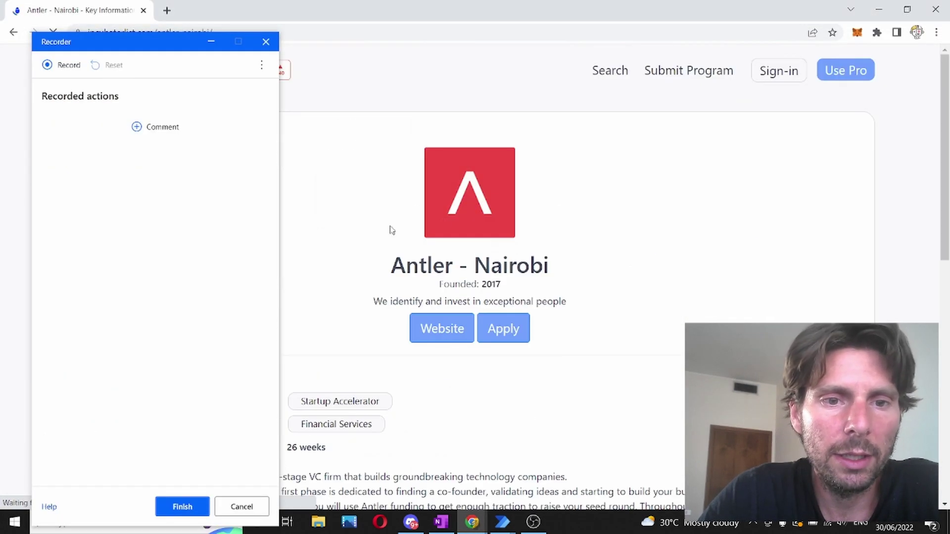
scroll(472, 412, "down", 4)
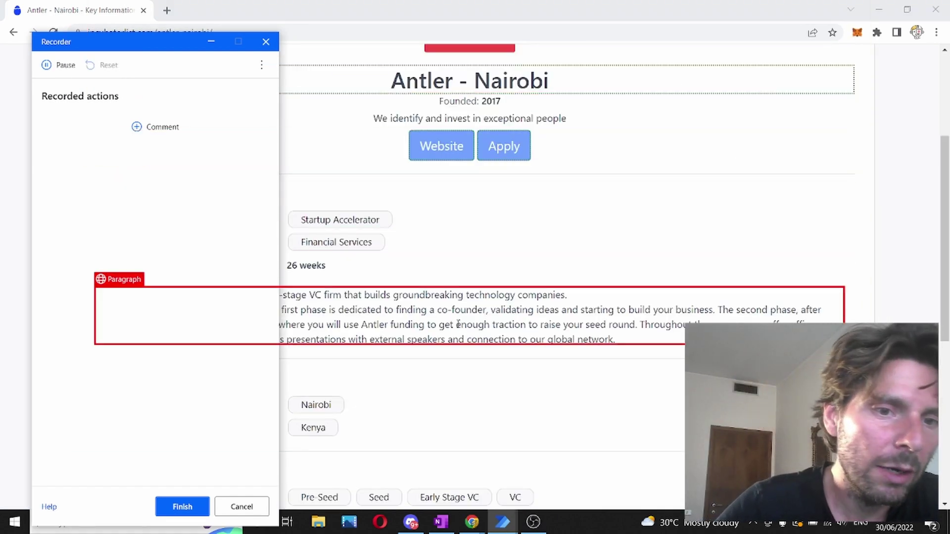
right_click(573, 79)
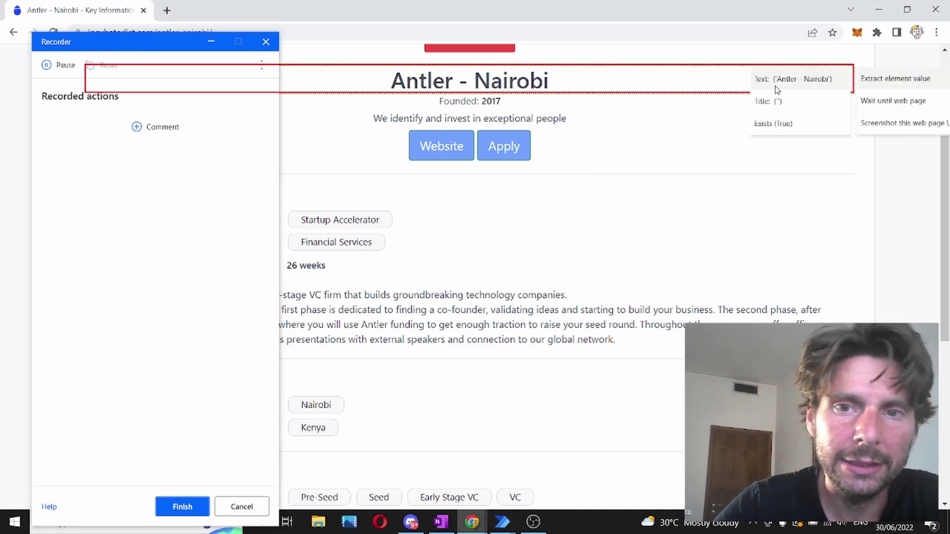
left_click(777, 83)
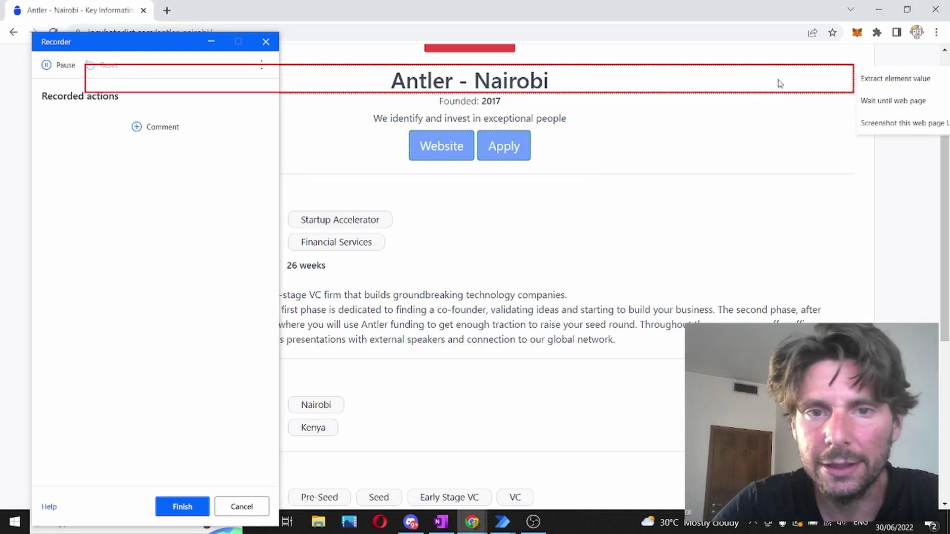
right_click(448, 147)
mouse_move(613, 143)
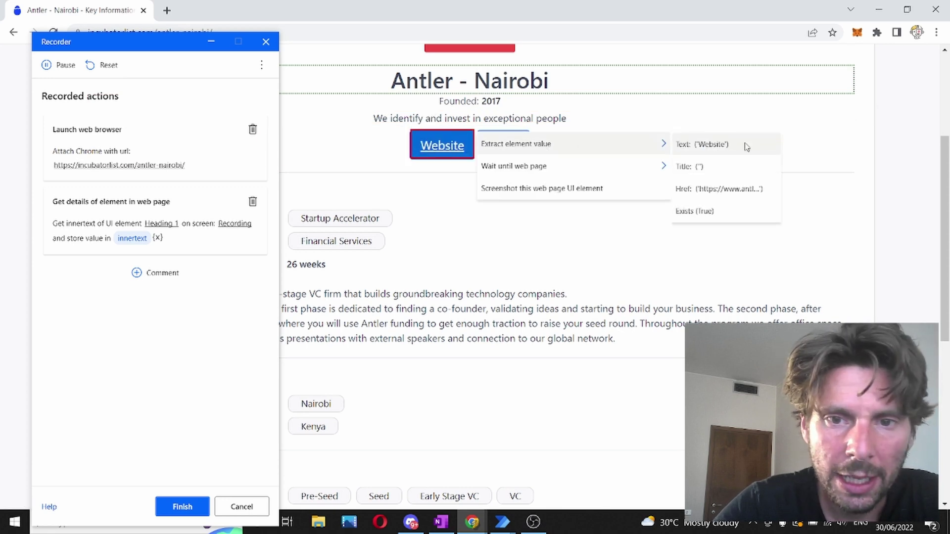
left_click(740, 187)
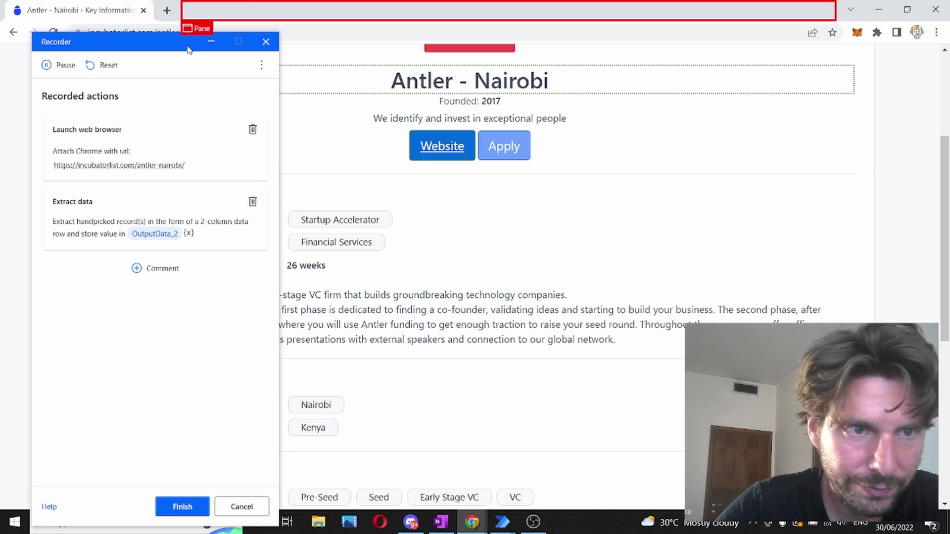
Extract the description paragraph's text as the third column and finish the recording.
left_click(210, 43)
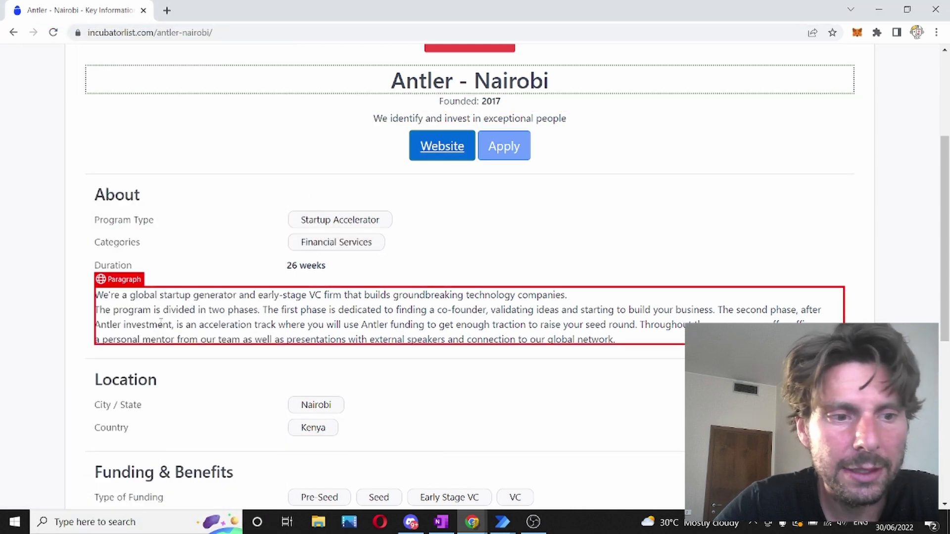
right_click(214, 317)
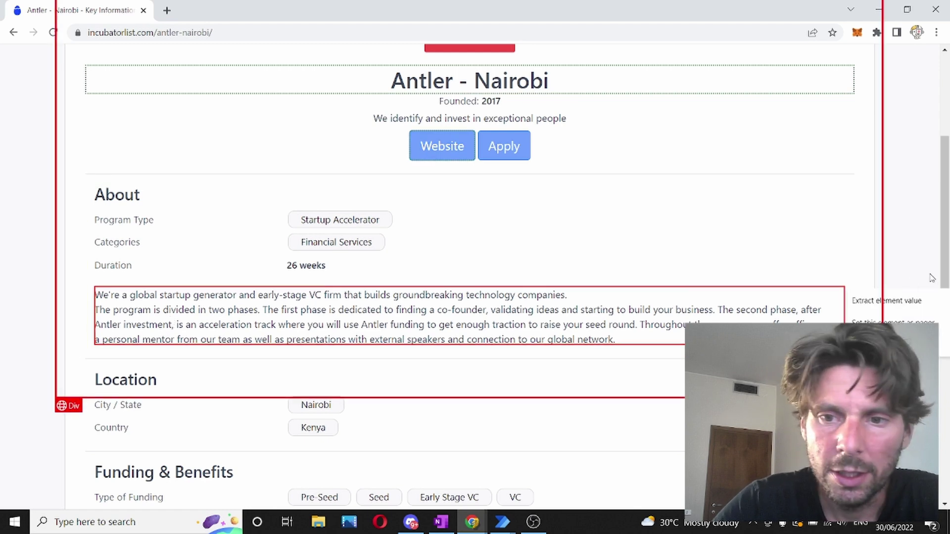
left_click(907, 301)
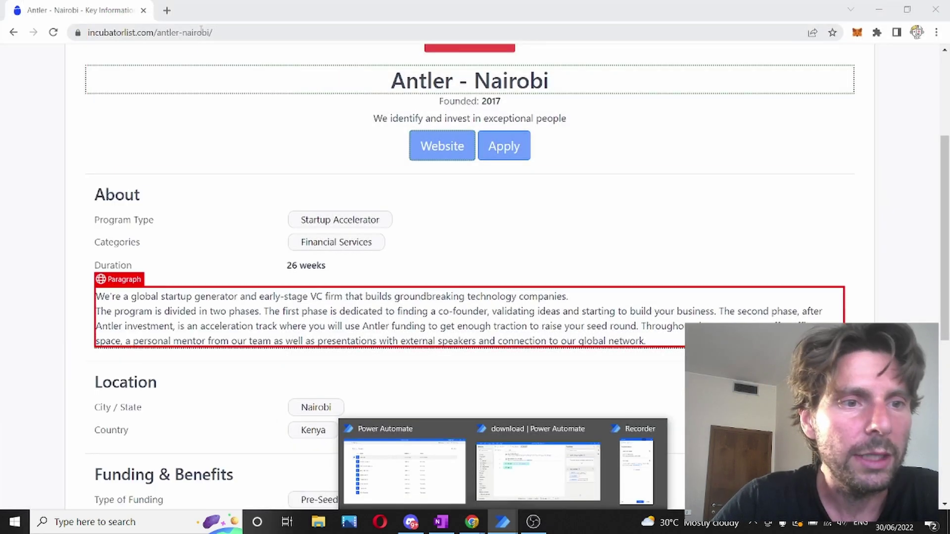
left_click(635, 470)
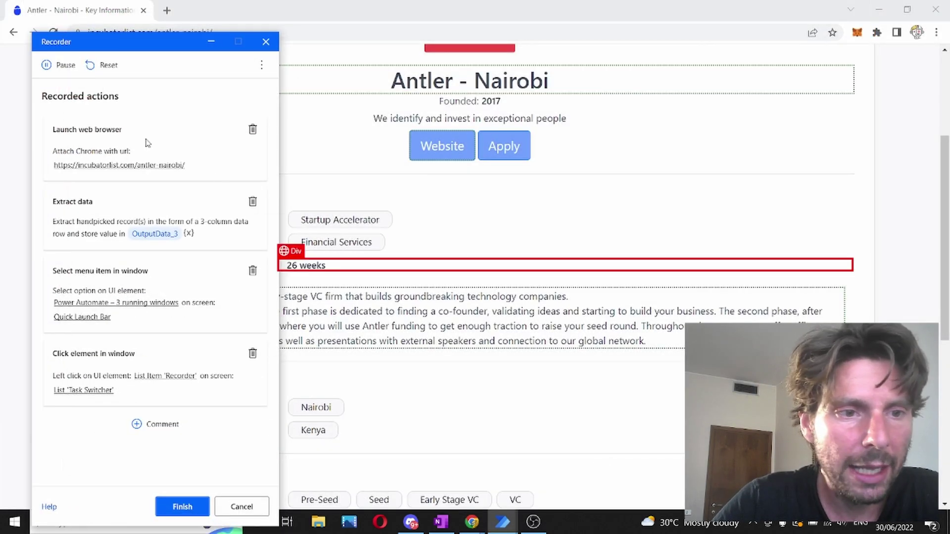
left_click(188, 506)
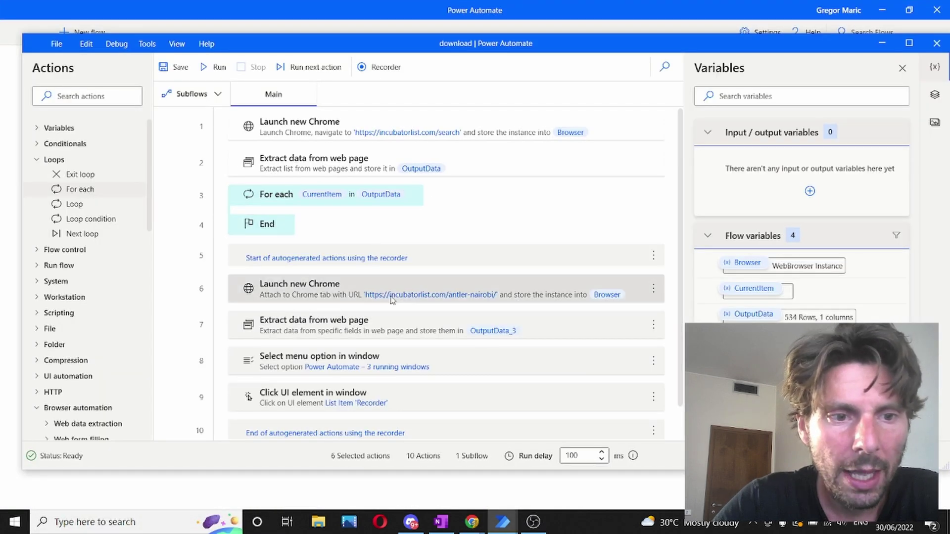
Delete the recorded Launch new Chrome step, nest the extract step in the loop, breakpoint End.
left_click(388, 290)
key("Delete")
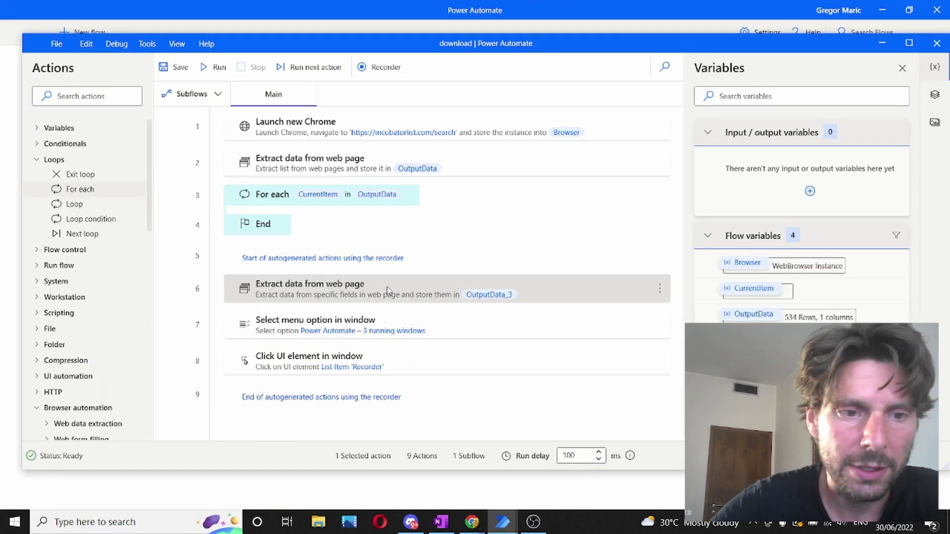
mouse_move(384, 287)
left_mouse_down()
mouse_move(430, 210)
mouse_move(433, 218)
left_mouse_up()
left_click(188, 261)
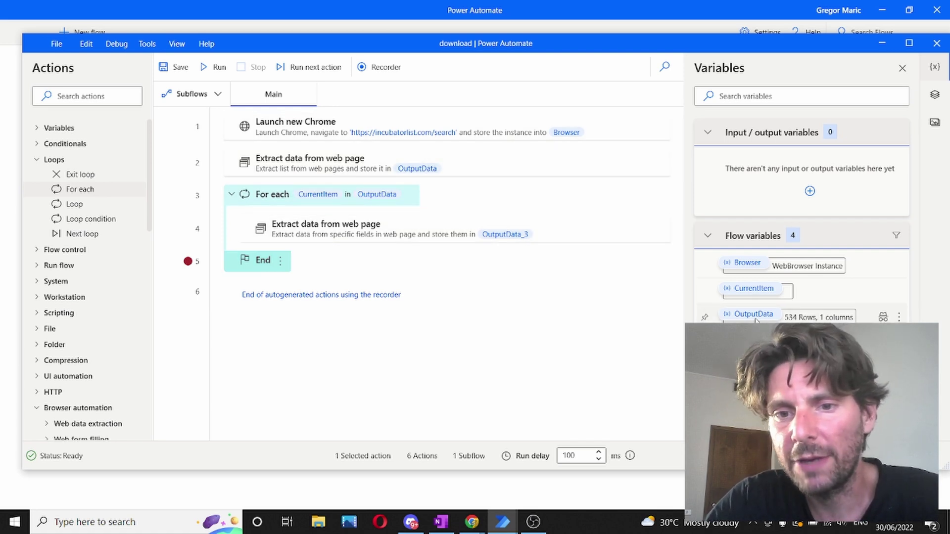
Inspect the values stored in the OutputData variable.
double_click(819, 317)
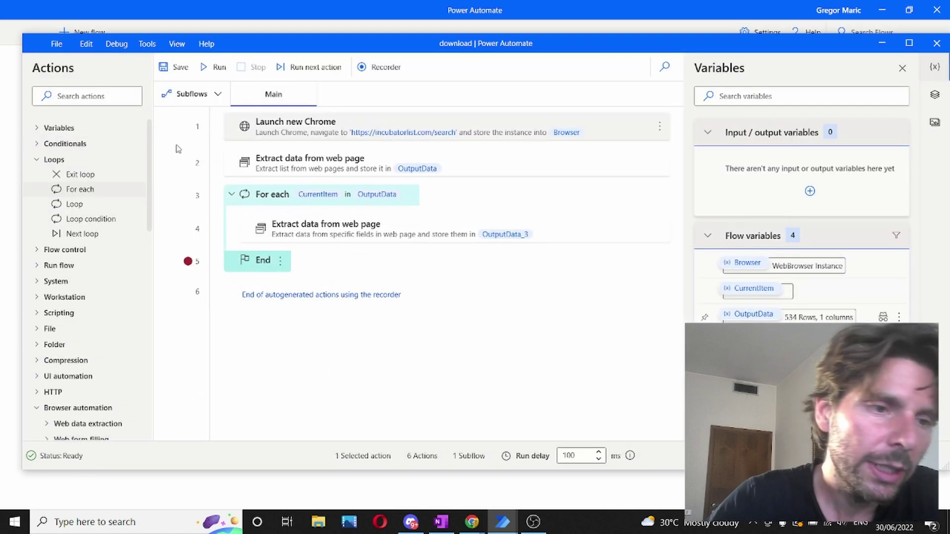
left_click(788, 131)
scroll(88, 353, "down", 1)
scroll(87, 353, "down", 5)
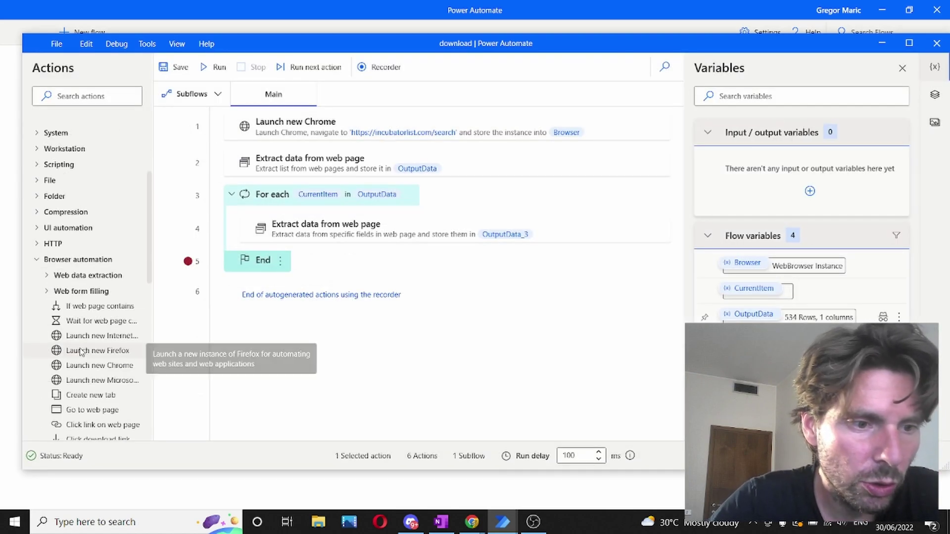
Add a Go to web page step in the loop with URL %CurrentItem%, then review OutputData's URLs.
left_click_drag(93, 350, 332, 233)
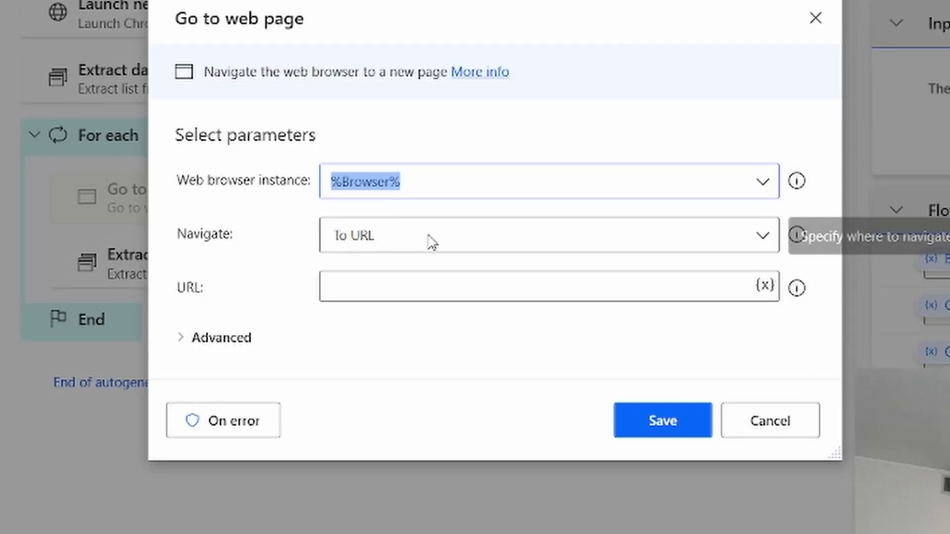
left_click(764, 285)
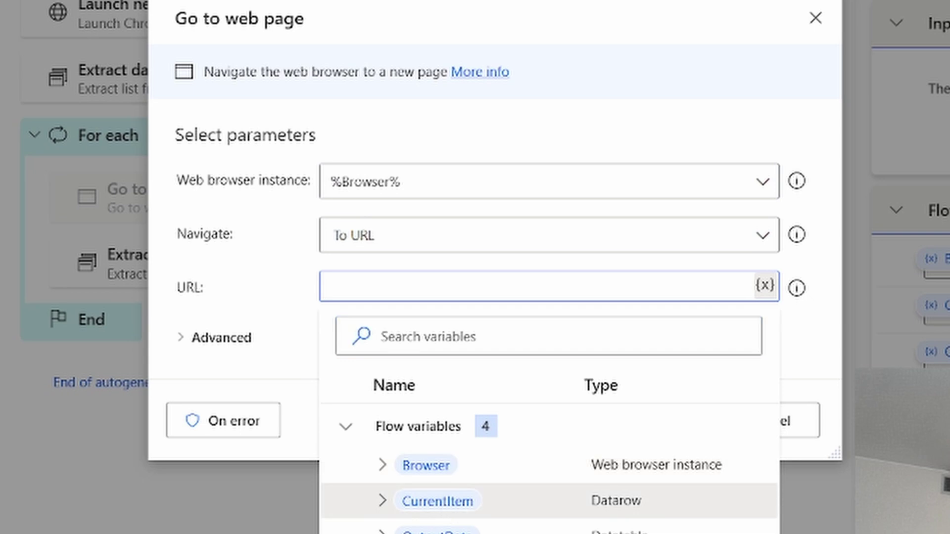
left_click(437, 501)
left_click(588, 354)
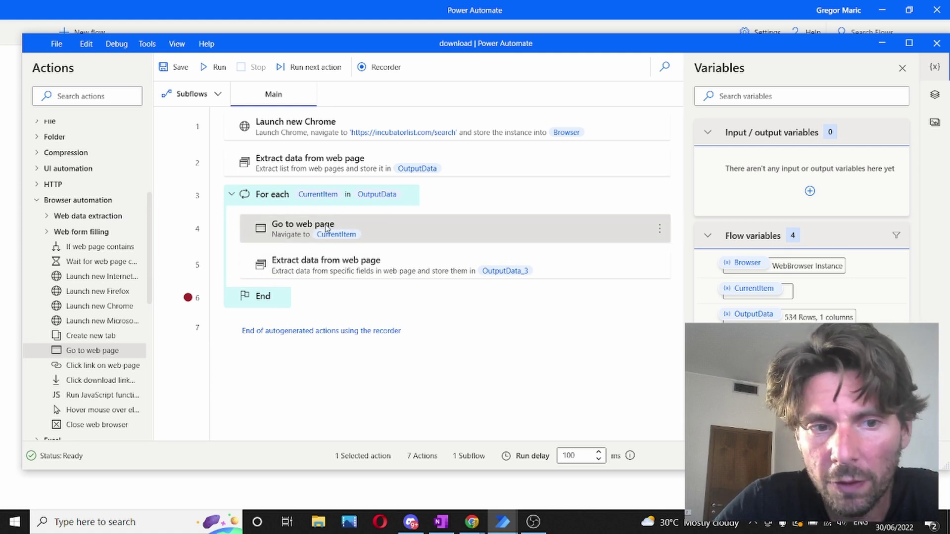
double_click(753, 314)
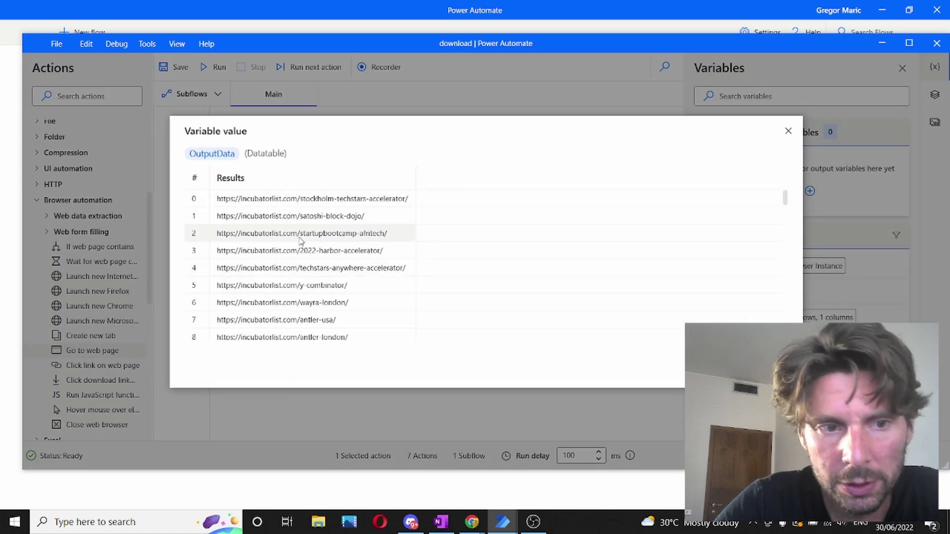
key("Escape")
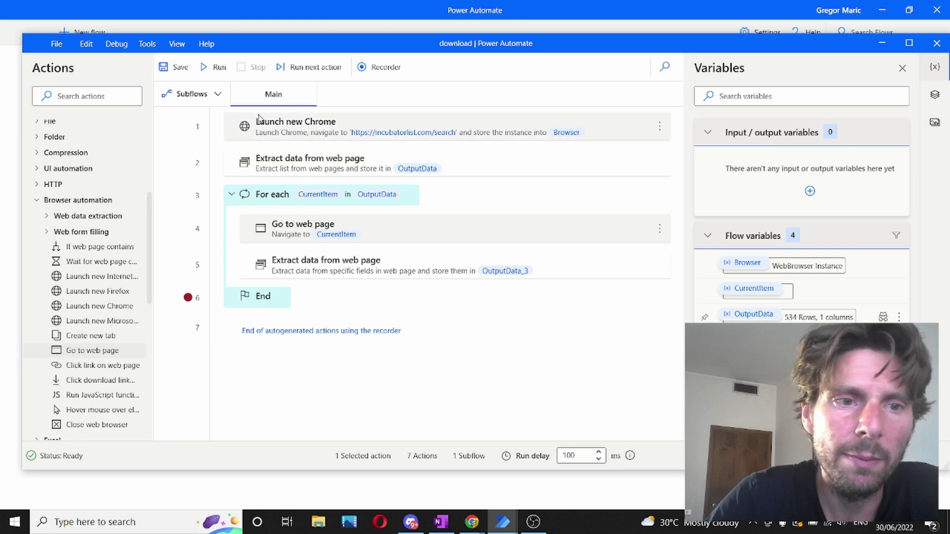
Run to the breakpoint and verify OutputData_3 holds Stockholm Techstars Accelerator's name, link and description.
left_click(212, 72)
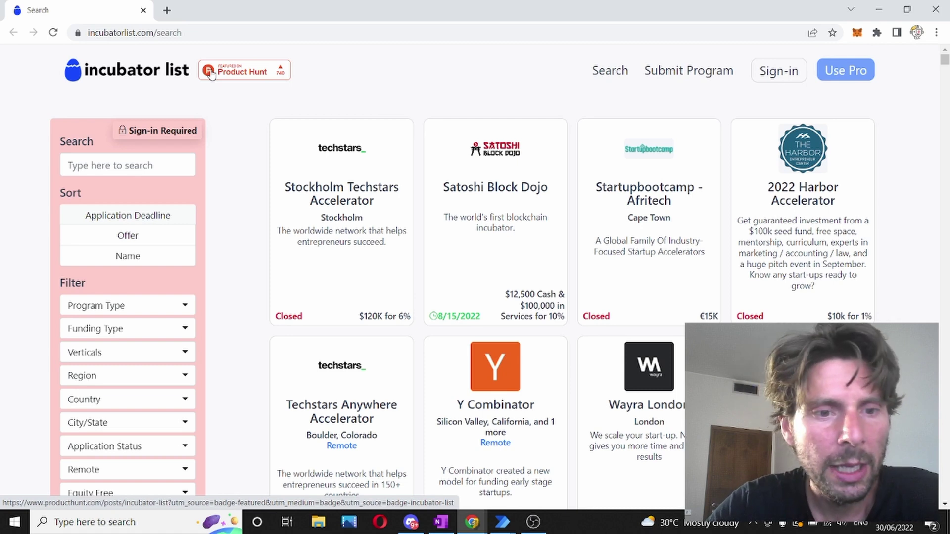
left_click(282, 167)
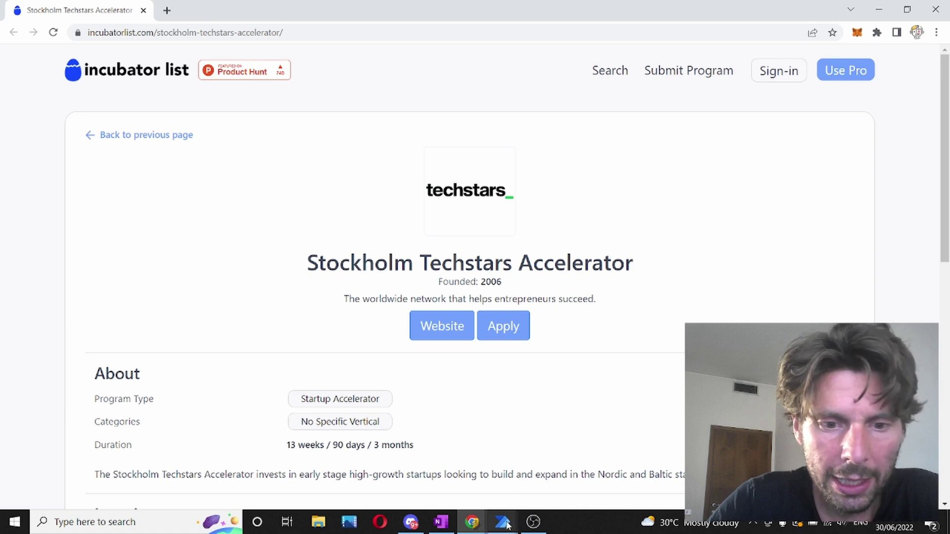
mouse_move(507, 525)
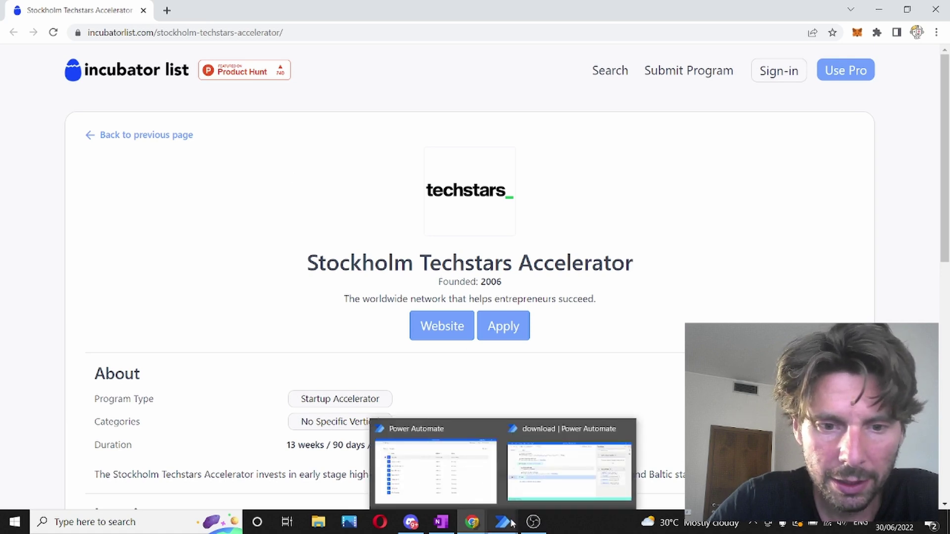
left_click(569, 470)
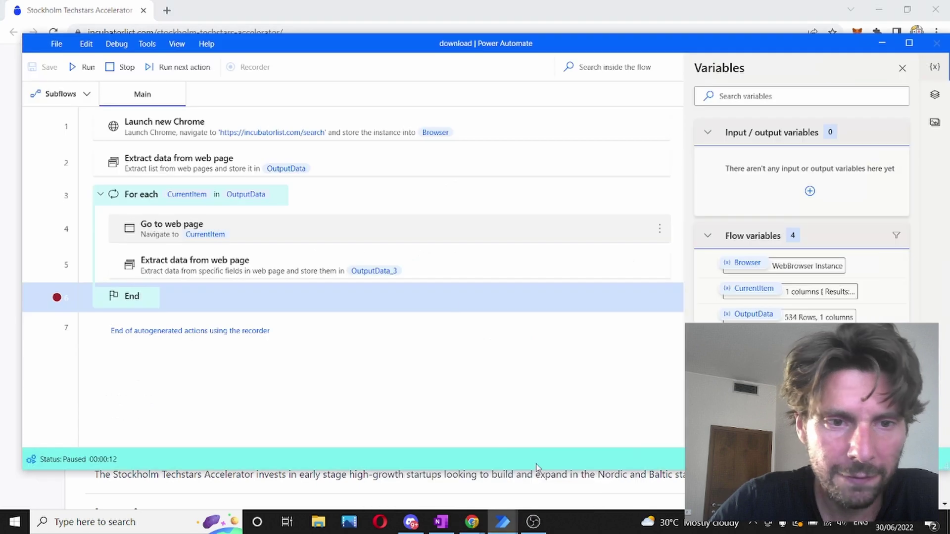
double_click(752, 339)
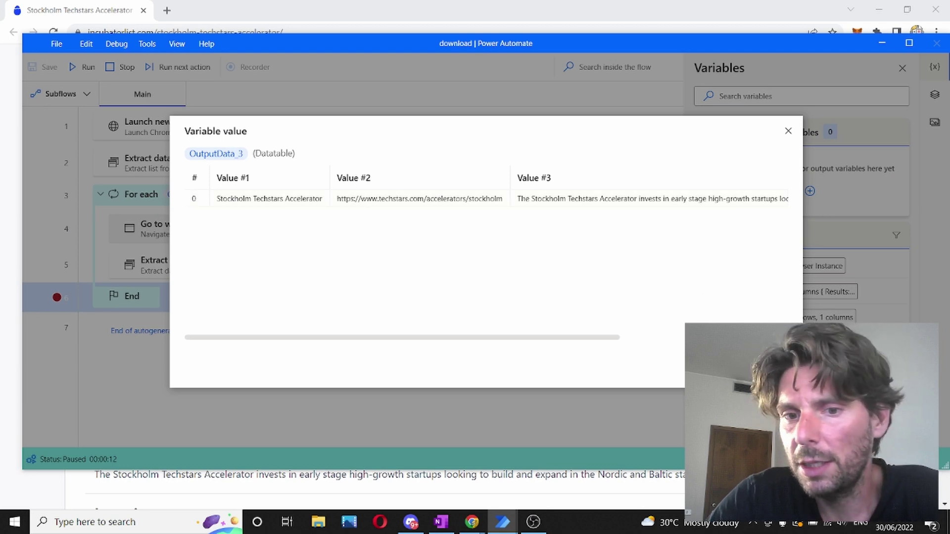
key("Escape")
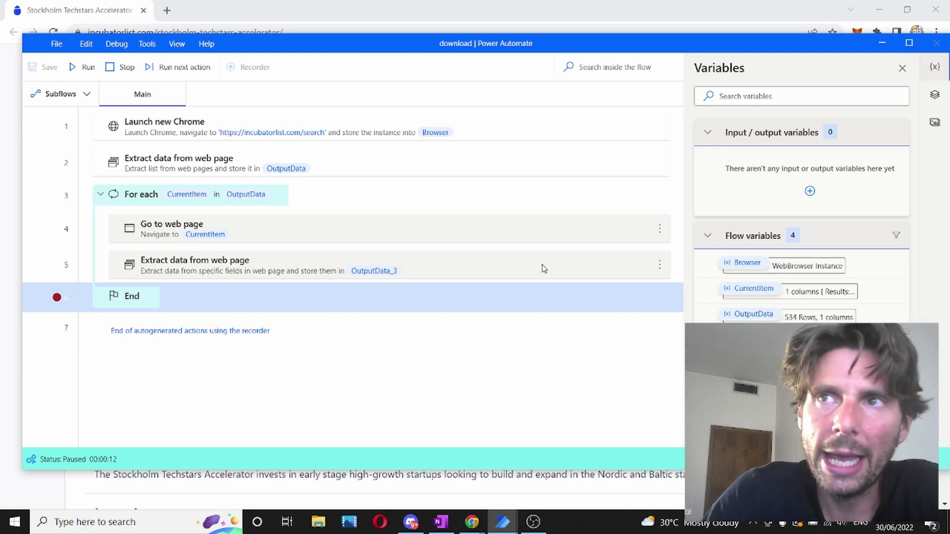
Stop the paused run and start the flow with Launch Excel using a blank document.
left_click(122, 66)
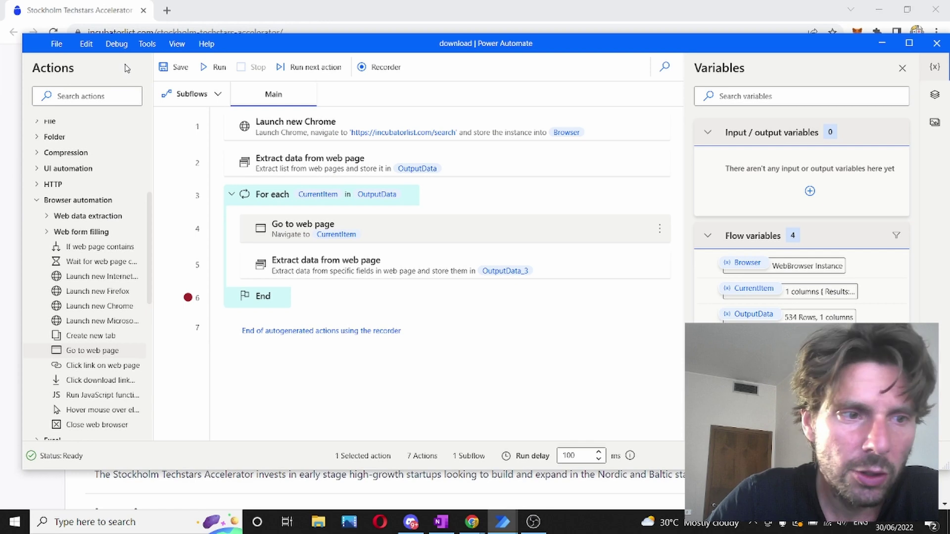
left_click(38, 199)
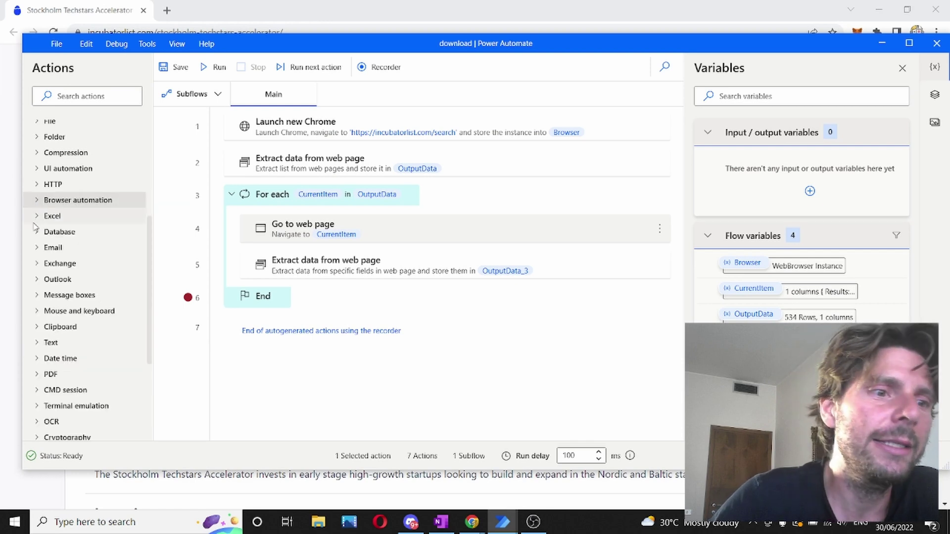
left_click(37, 216)
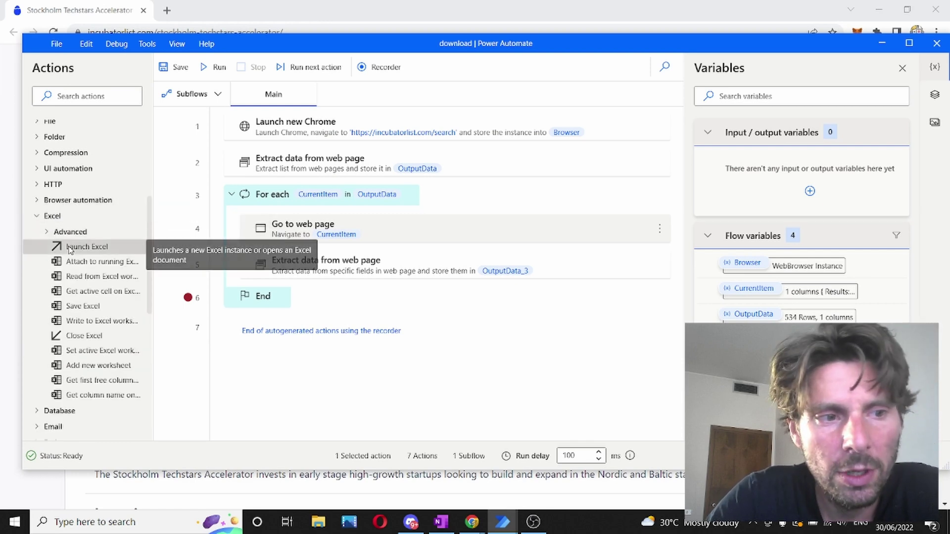
left_click_drag(87, 246, 353, 124)
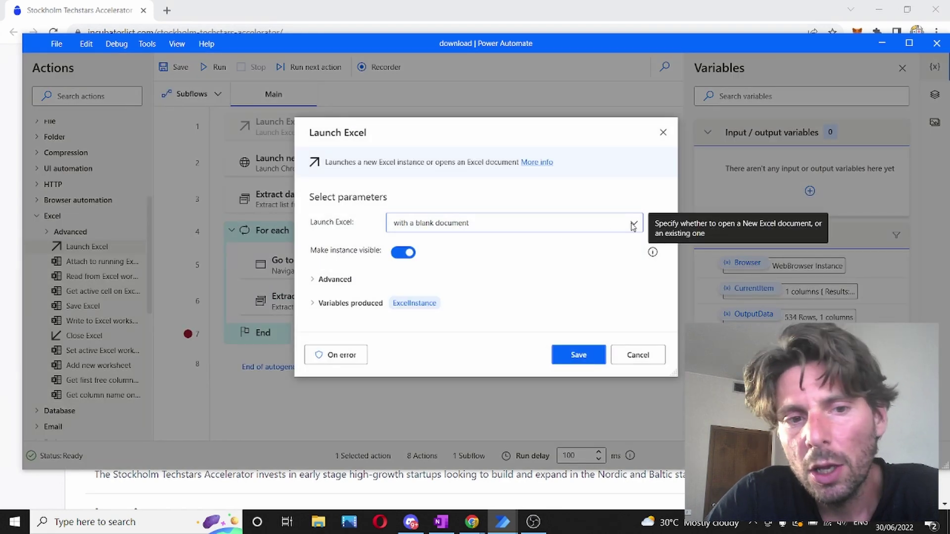
left_click(579, 356)
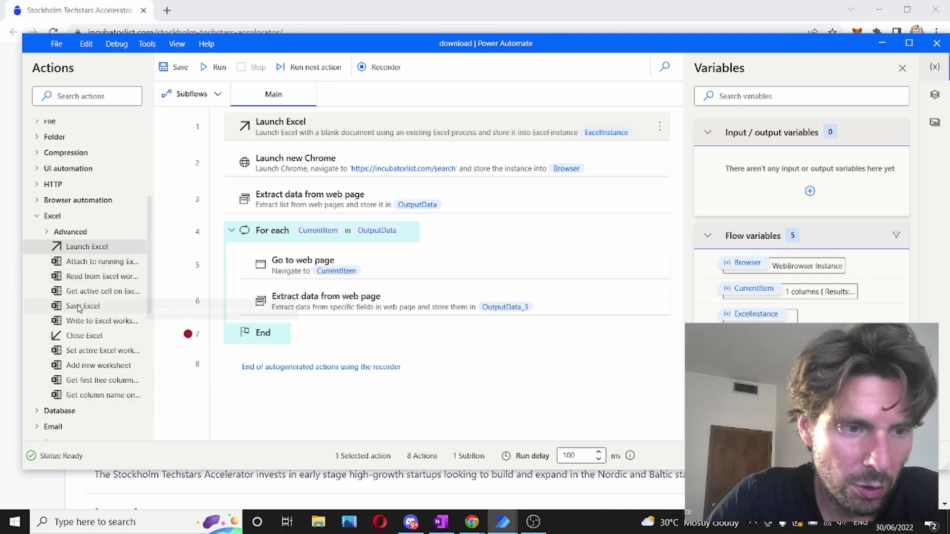
Add a Write to Excel worksheet step in the loop writing OutputData_3.
left_click_drag(82, 321, 334, 323)
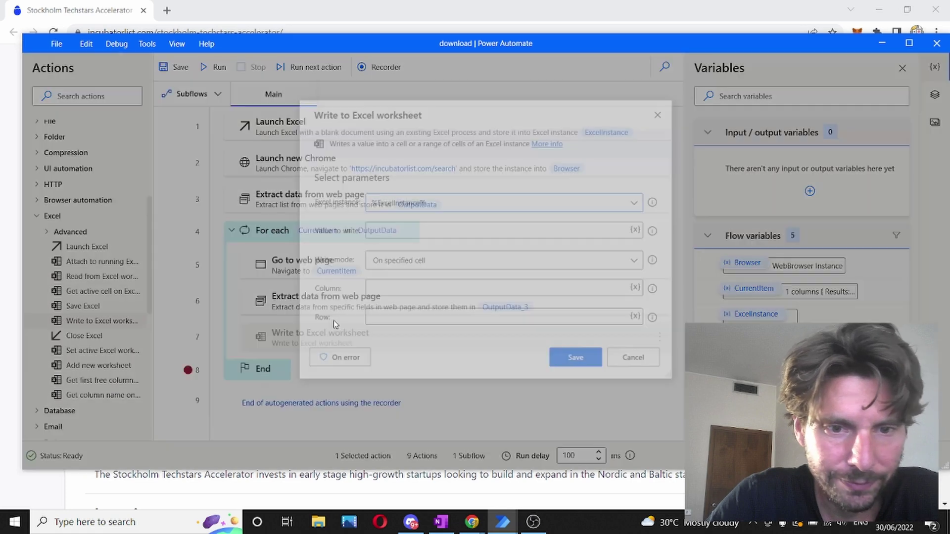
left_click(640, 230)
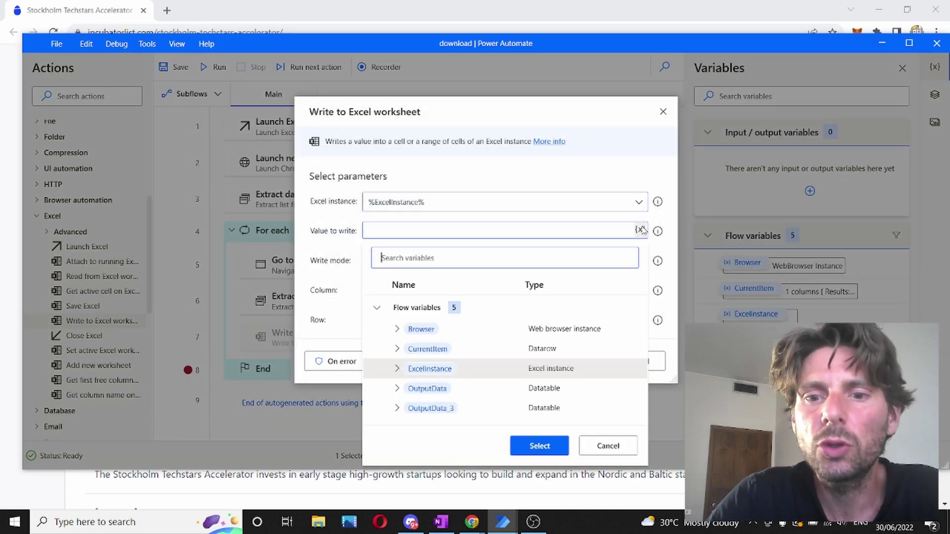
left_click(428, 408)
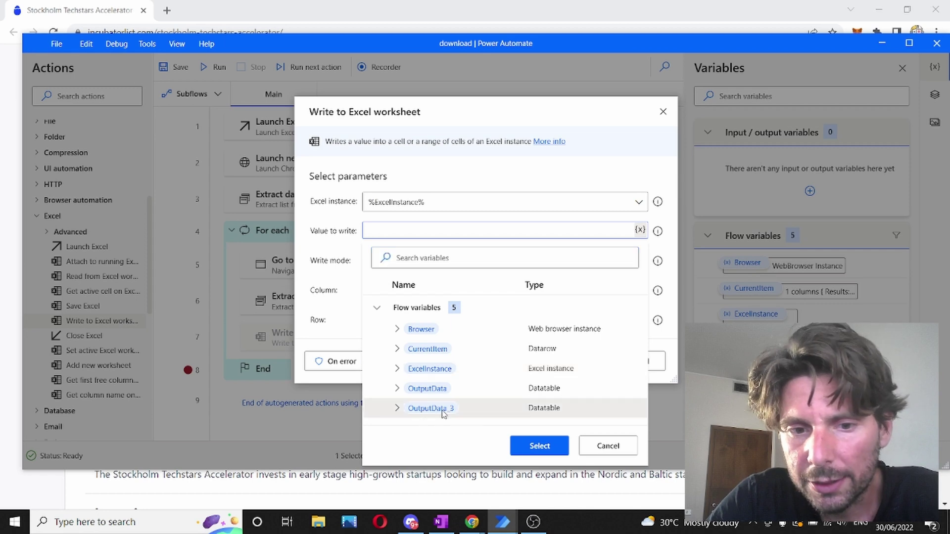
left_click(537, 445)
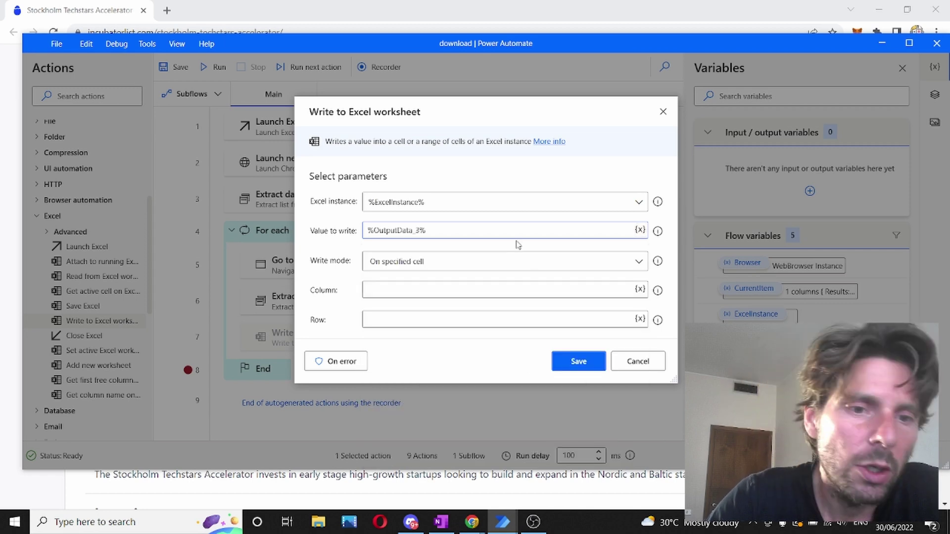
Keep write mode 'On specified cell' with Column A and Row 1, and save.
left_click(490, 263)
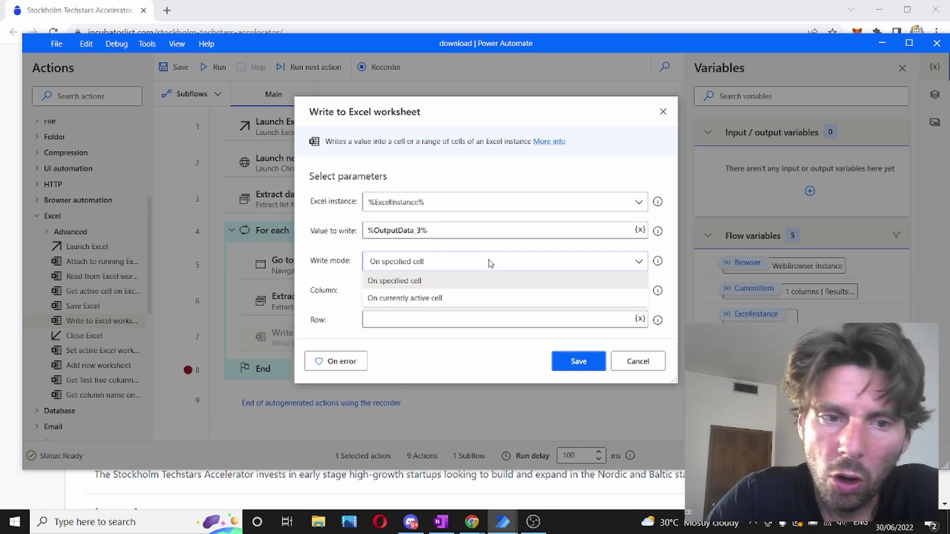
left_click(490, 263)
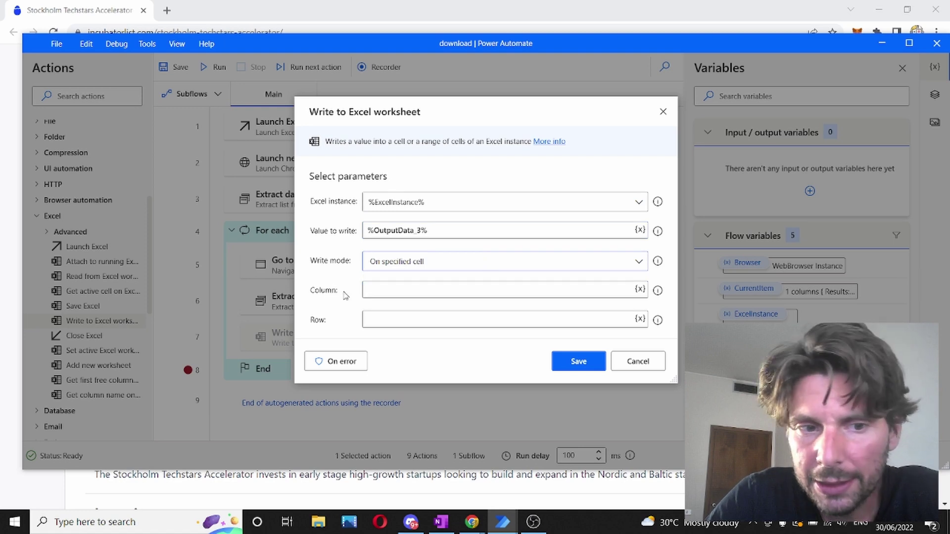
left_click(532, 286)
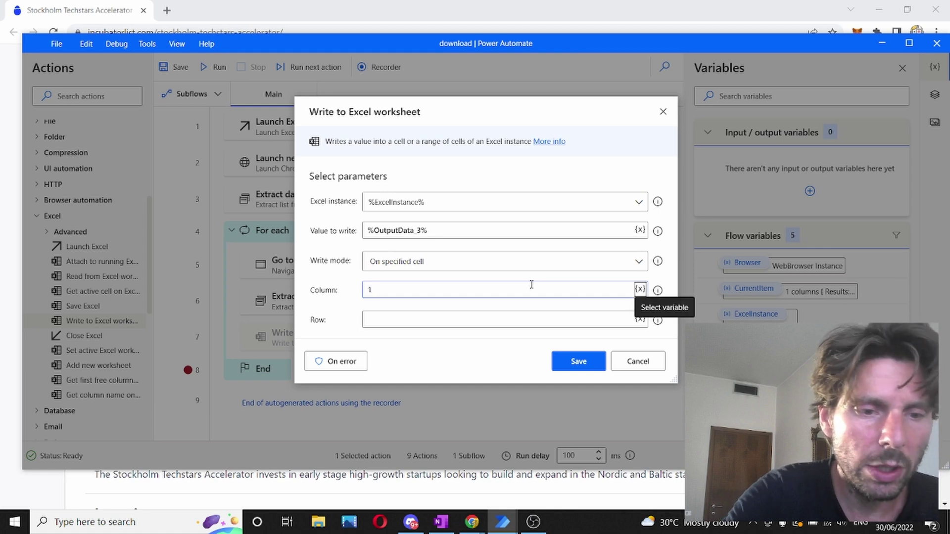
key("Tab")
type("A")
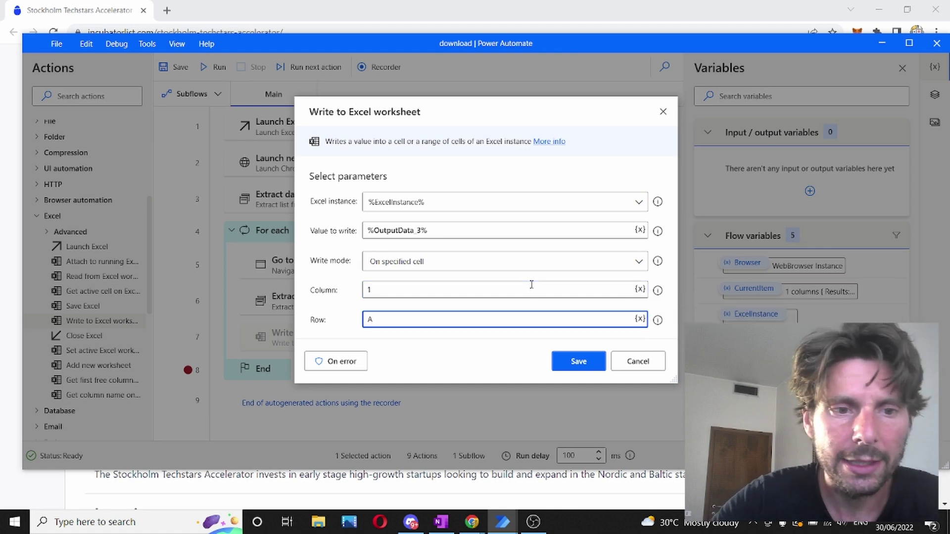
key("shift+Tab")
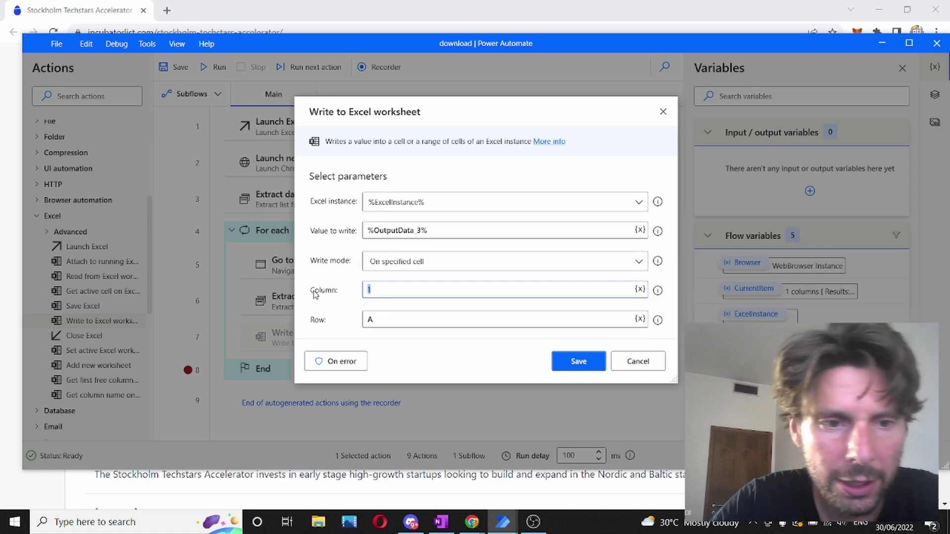
type("A")
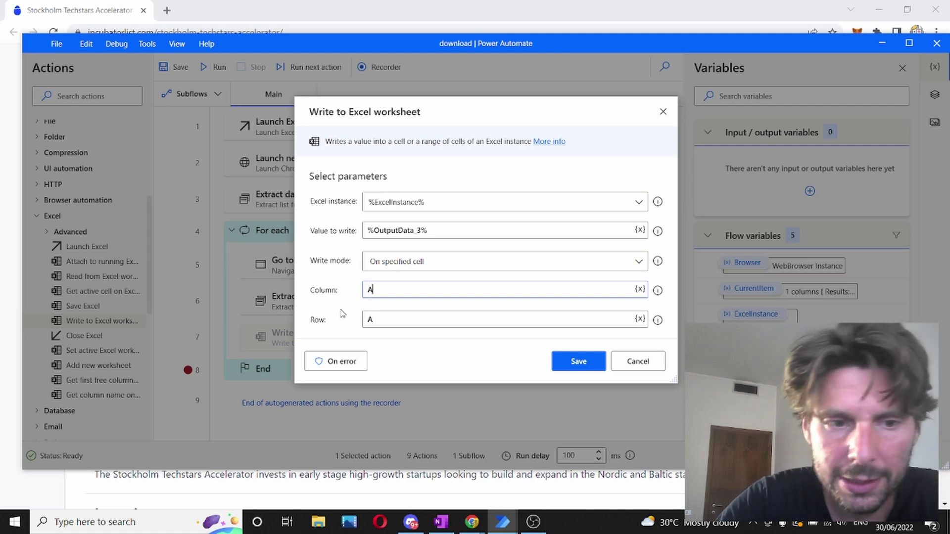
key("Tab")
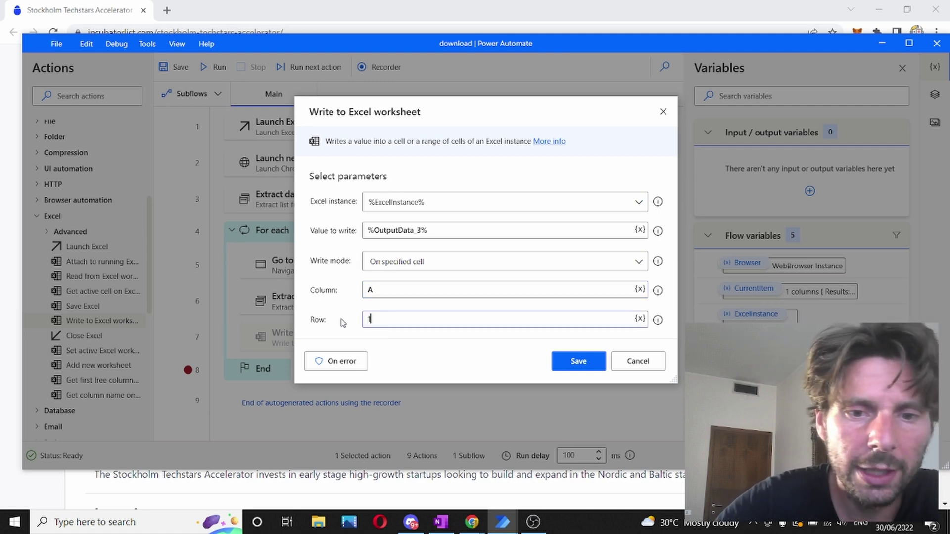
type("1")
left_click(575, 360)
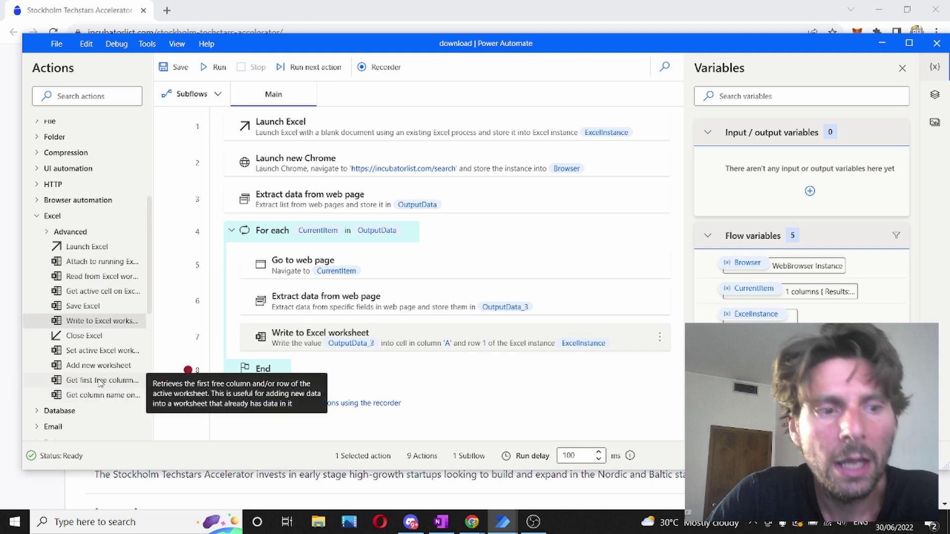
Add a first free row lookup, set the write Row to %FirstFreeRow%, and delete the recorder comment.
left_click_drag(103, 386, 357, 322)
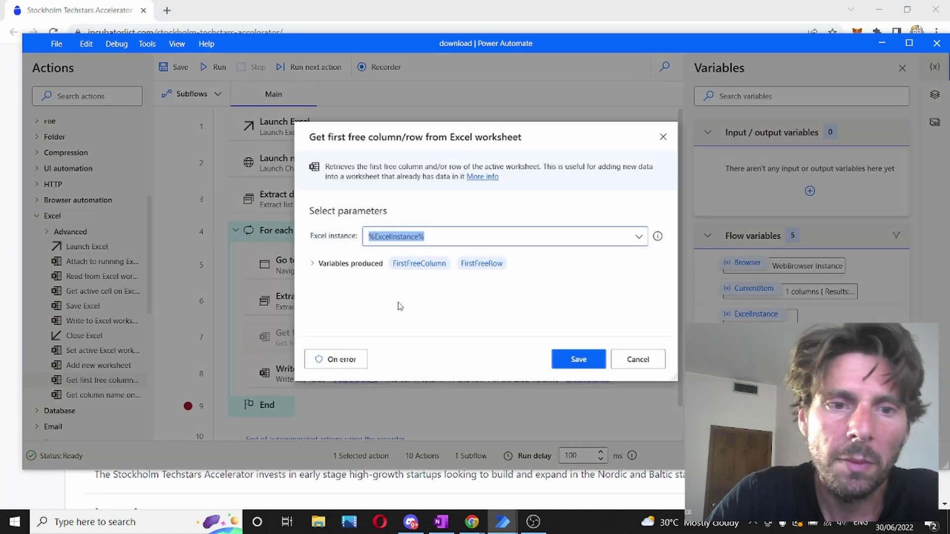
left_click(578, 359)
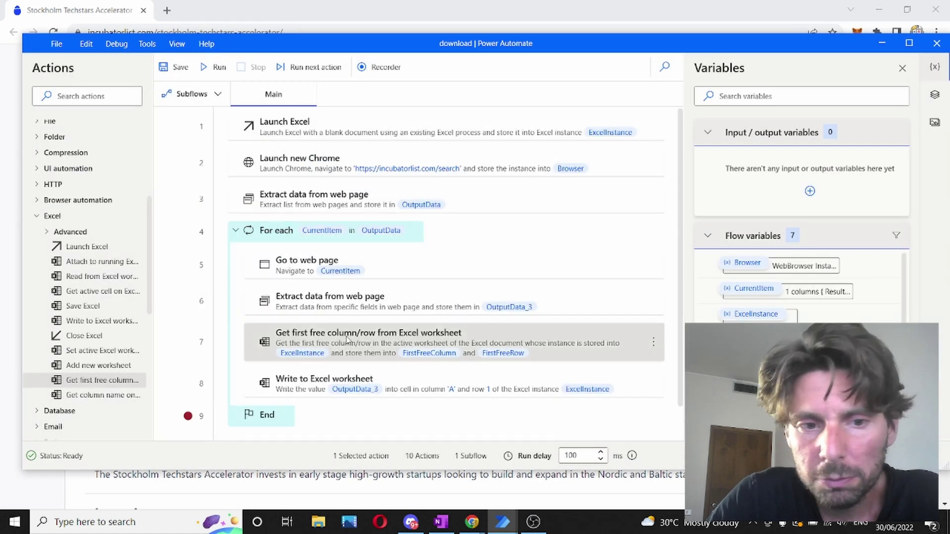
double_click(390, 378)
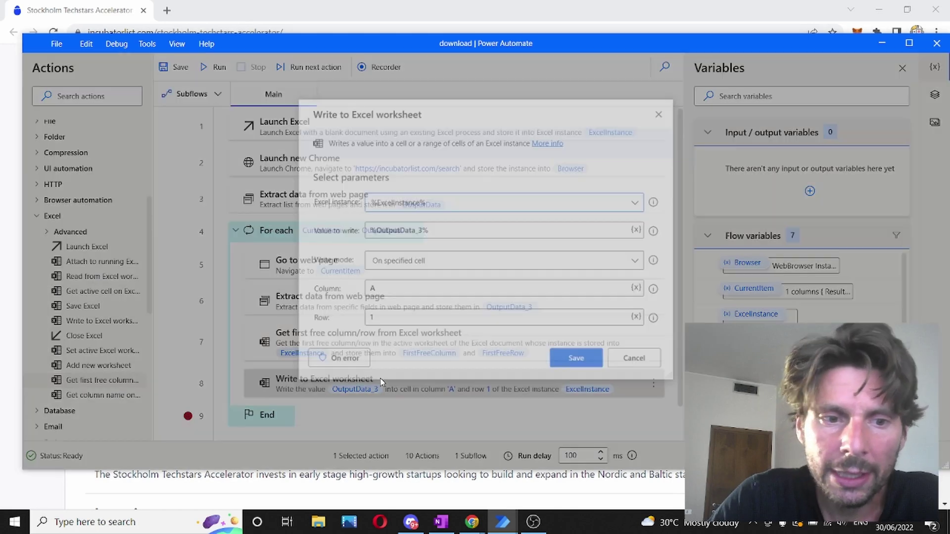
left_click(305, 320)
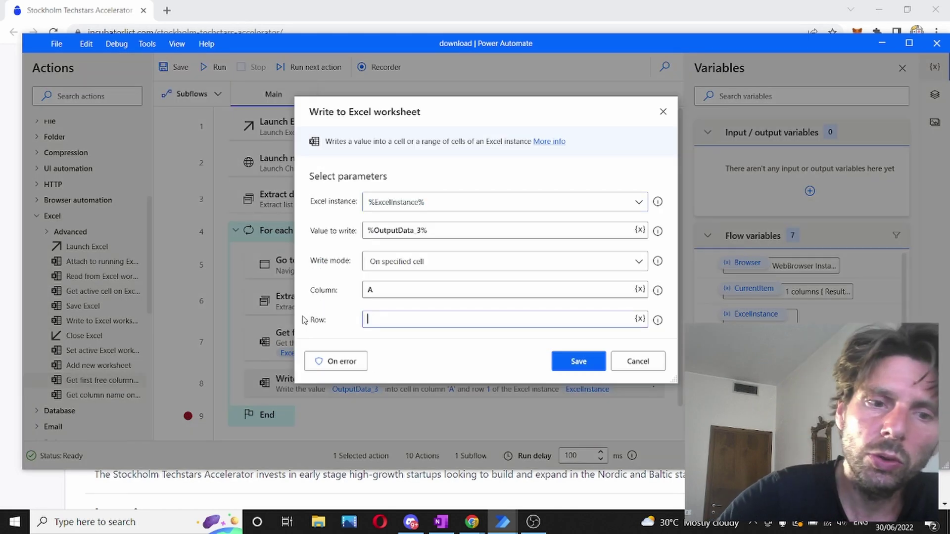
left_click(640, 319)
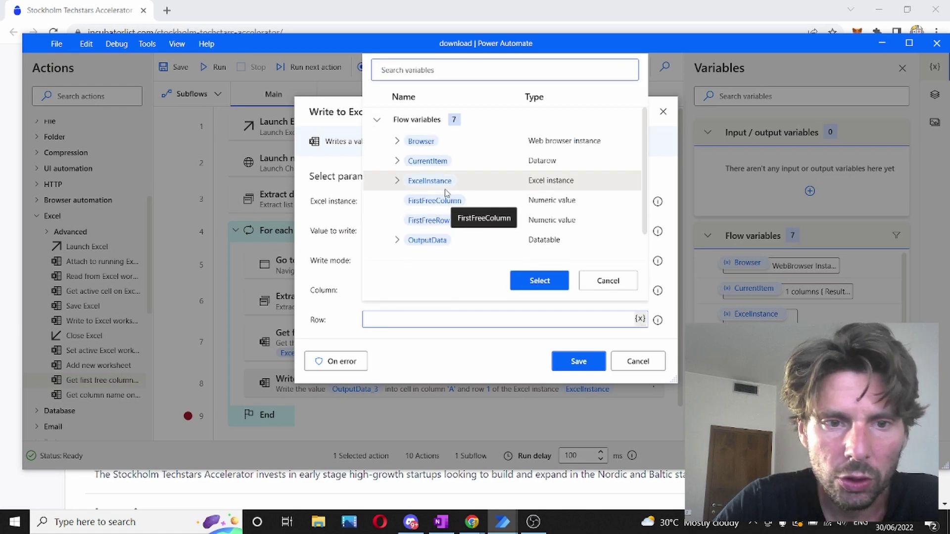
double_click(428, 220)
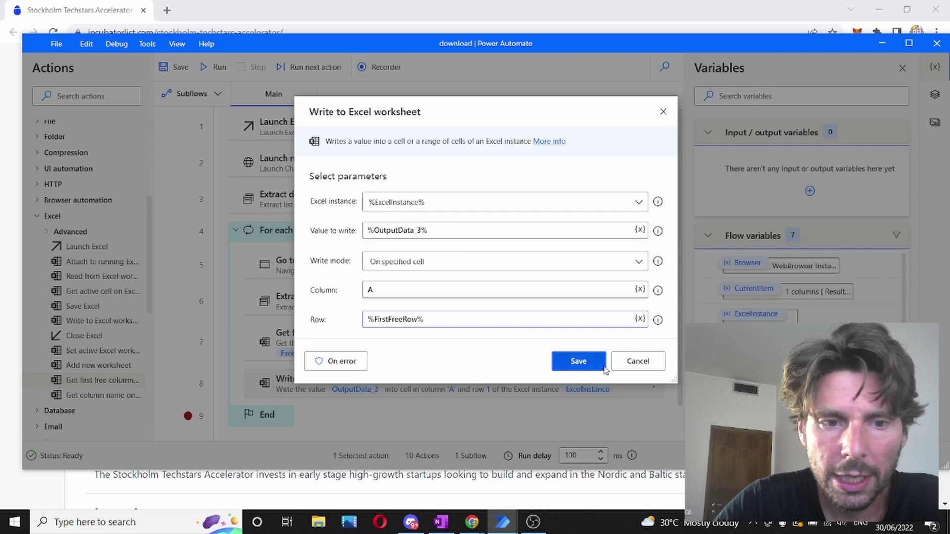
left_click(579, 362)
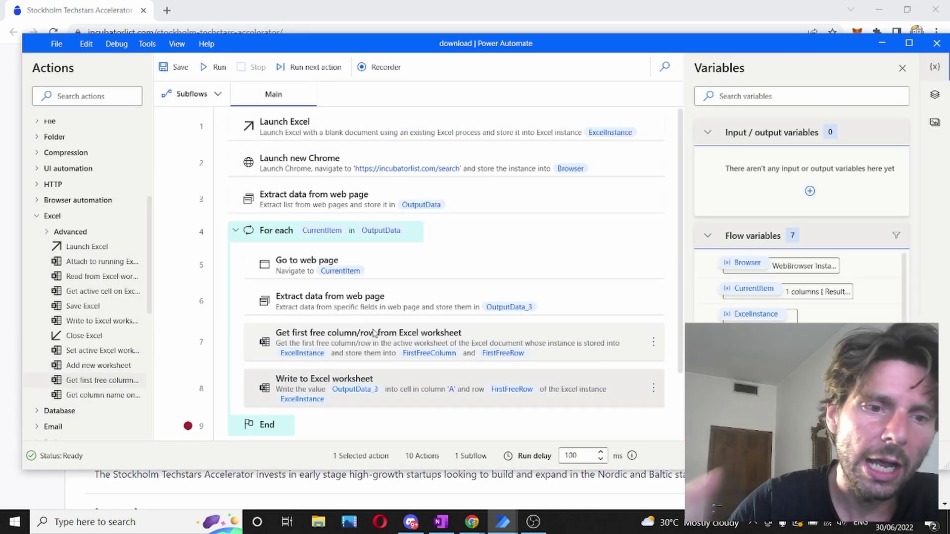
scroll(189, 426, "down", 1)
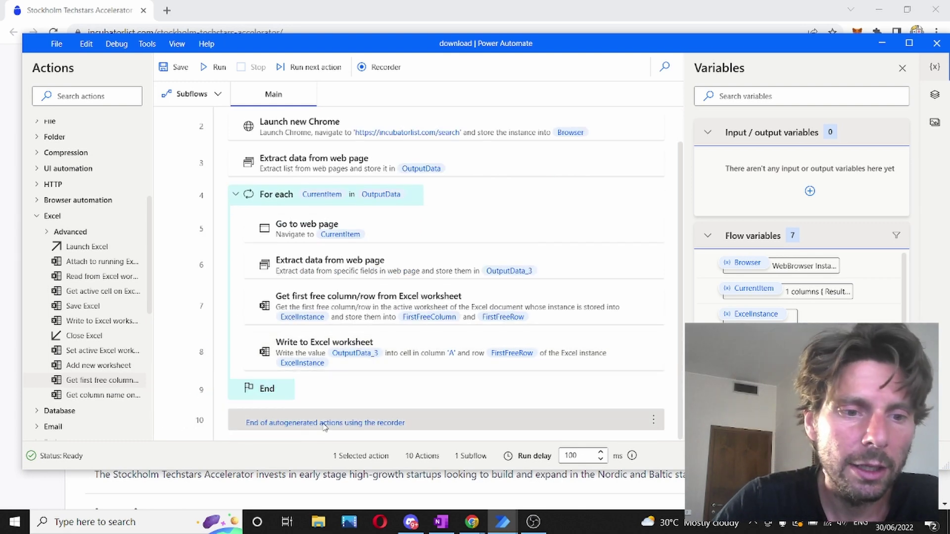
key("Delete")
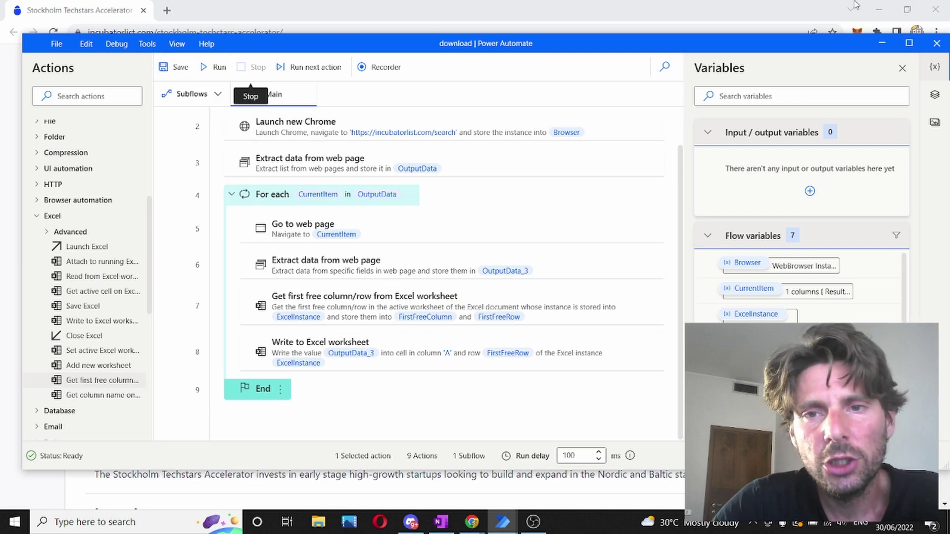
Close the leftover Chrome window and run the flow through the program pages to Satoshi Block Dojo.
left_click(935, 9)
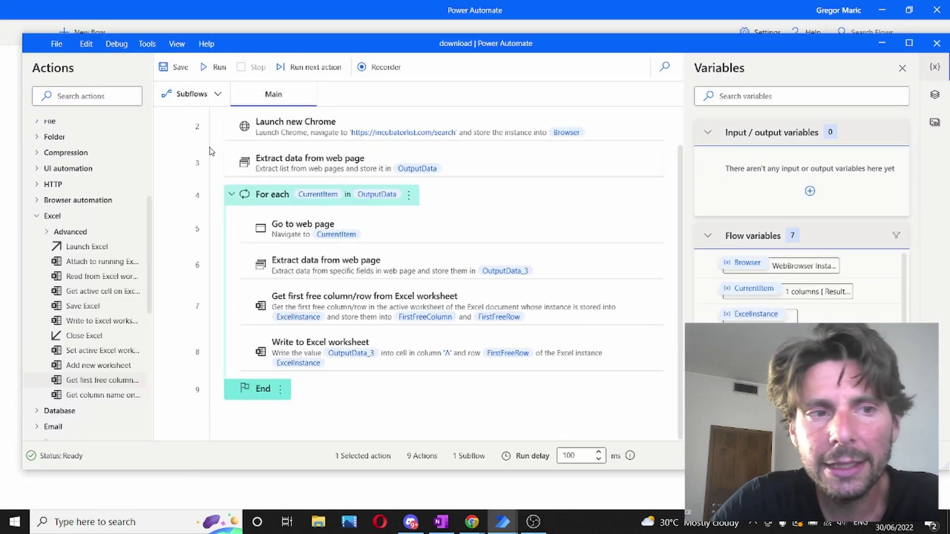
left_click(213, 68)
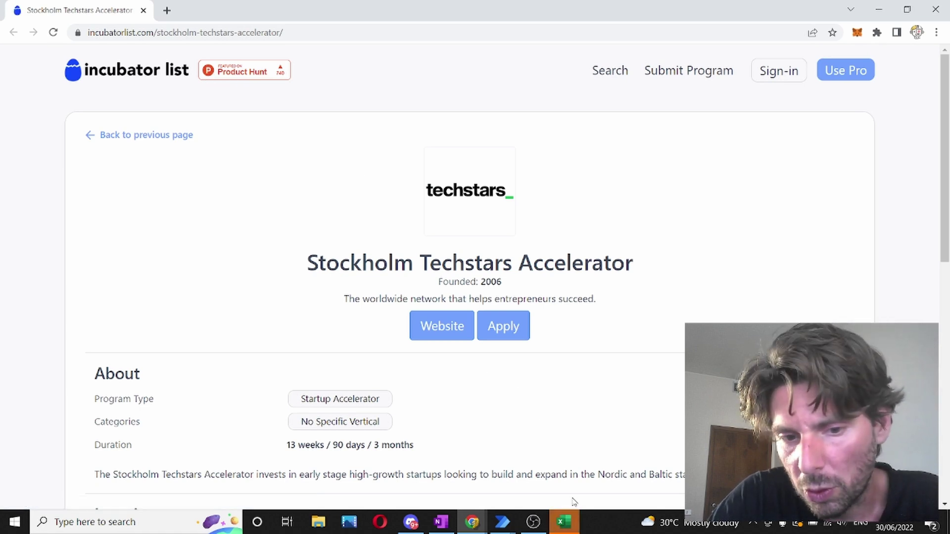
mouse_move(574, 529)
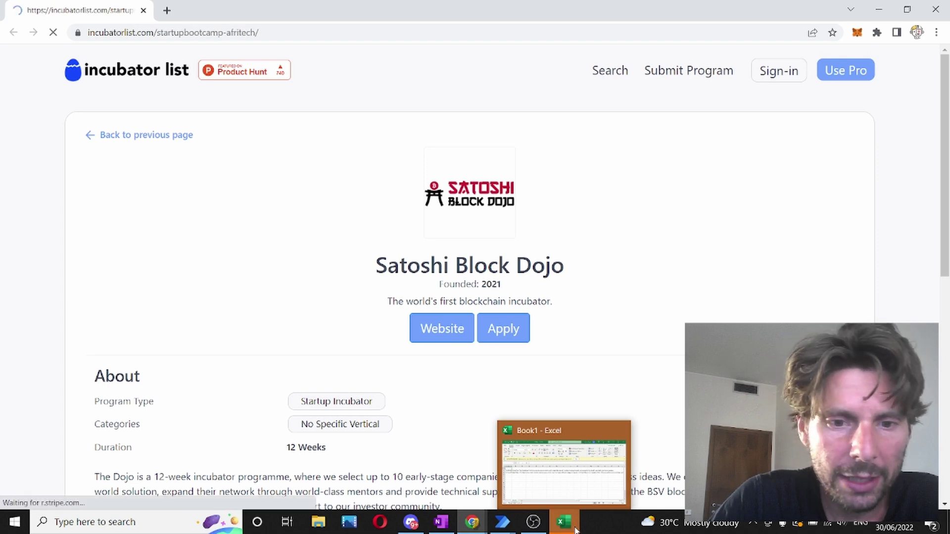
Maximise Book1, widen columns A and C, and scroll through the scraped rows up to row 9.
left_click(577, 482)
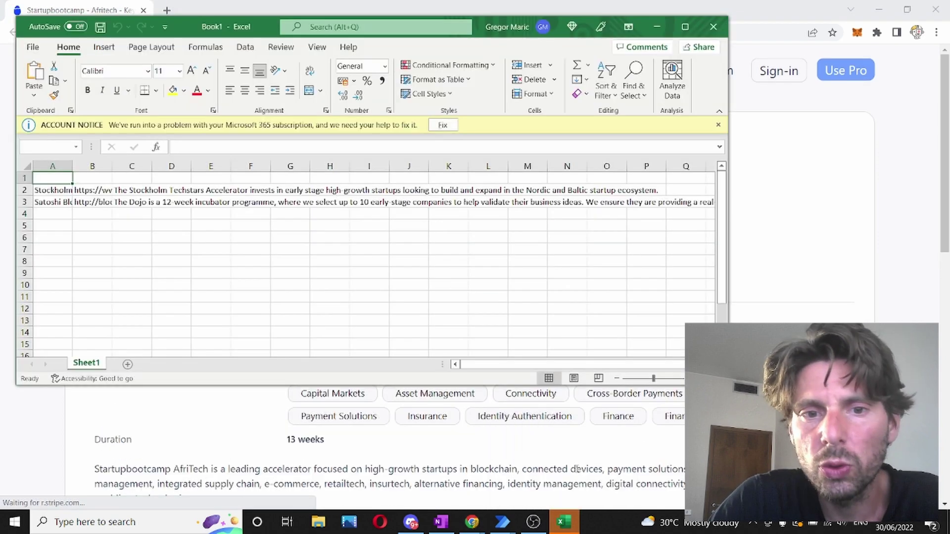
left_click(684, 26)
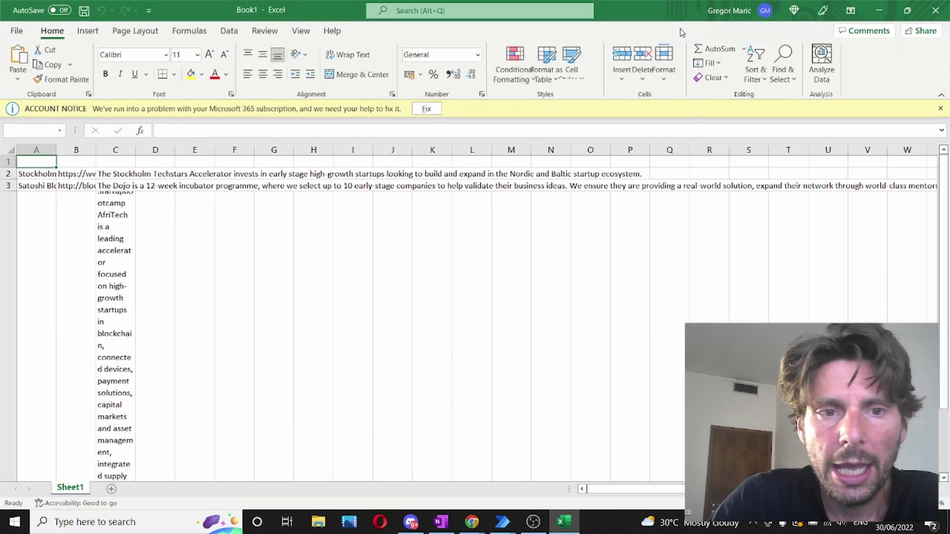
left_click_drag(59, 154, 388, 151)
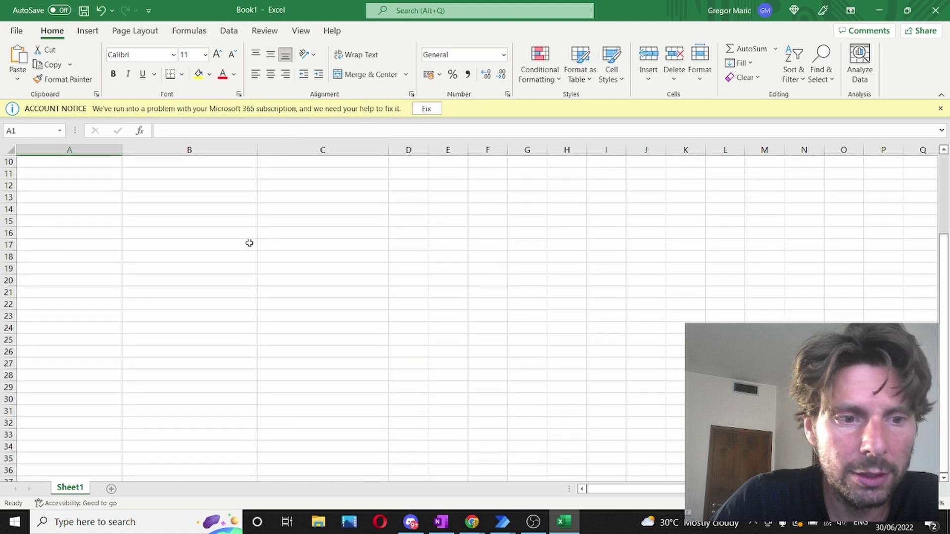
left_click_drag(390, 149, 844, 149)
scroll(379, 269, "down", 3)
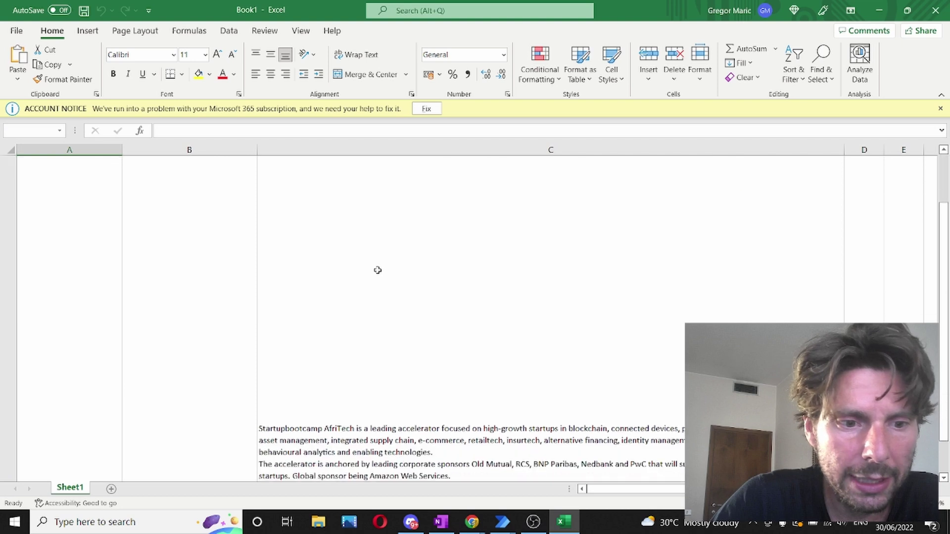
scroll(361, 282, "down", 1)
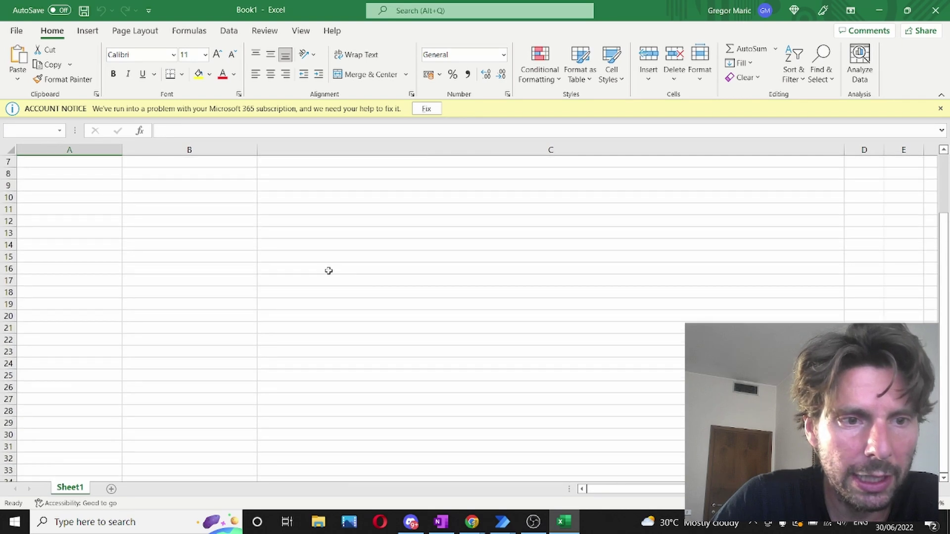
left_click(942, 151)
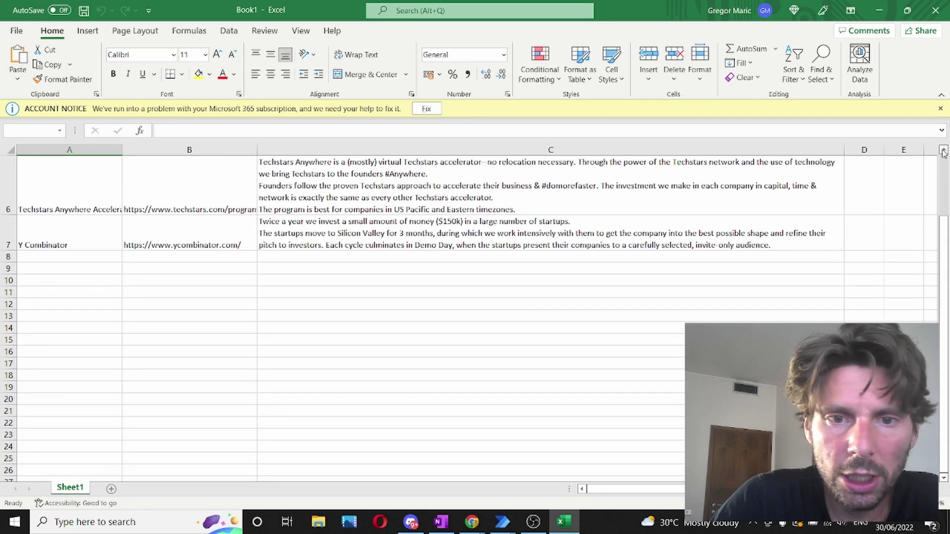
scroll(424, 323, "down", 3)
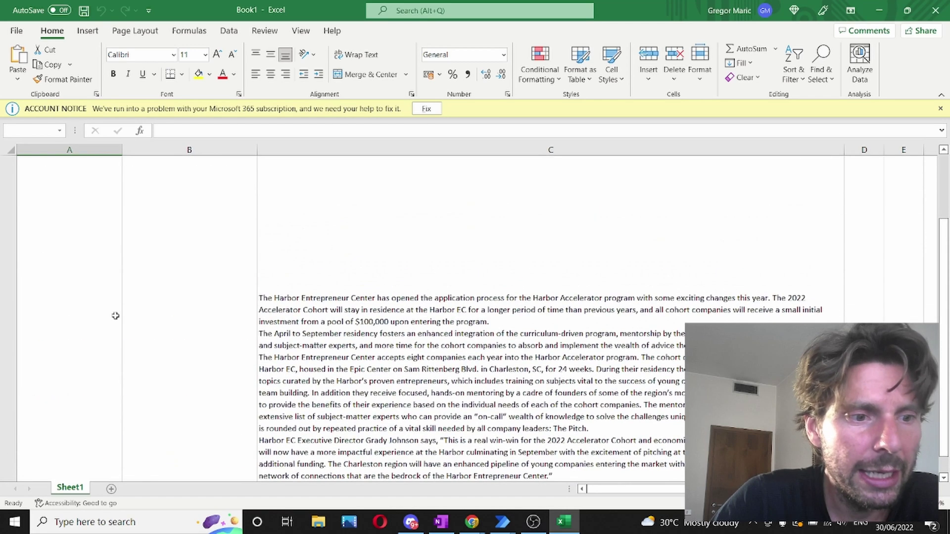
left_click(942, 151)
left_click(942, 150)
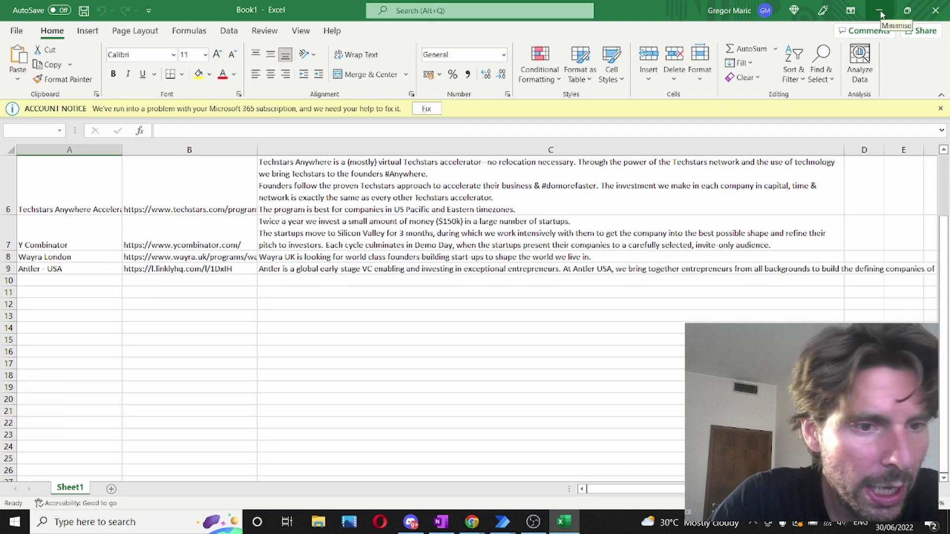
Minimise Excel to watch the flow move from Antler - London to Techstars Montreal AI Accelerator.
left_click(879, 12)
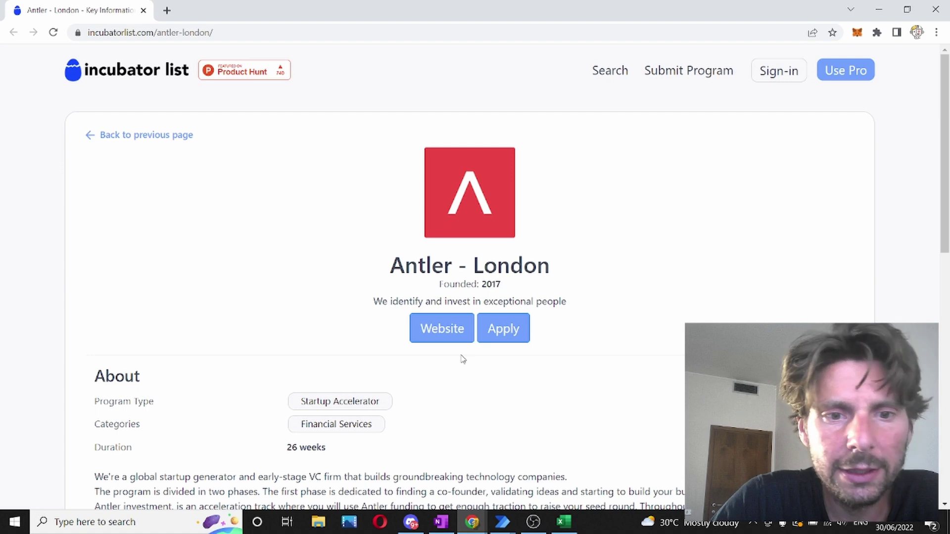